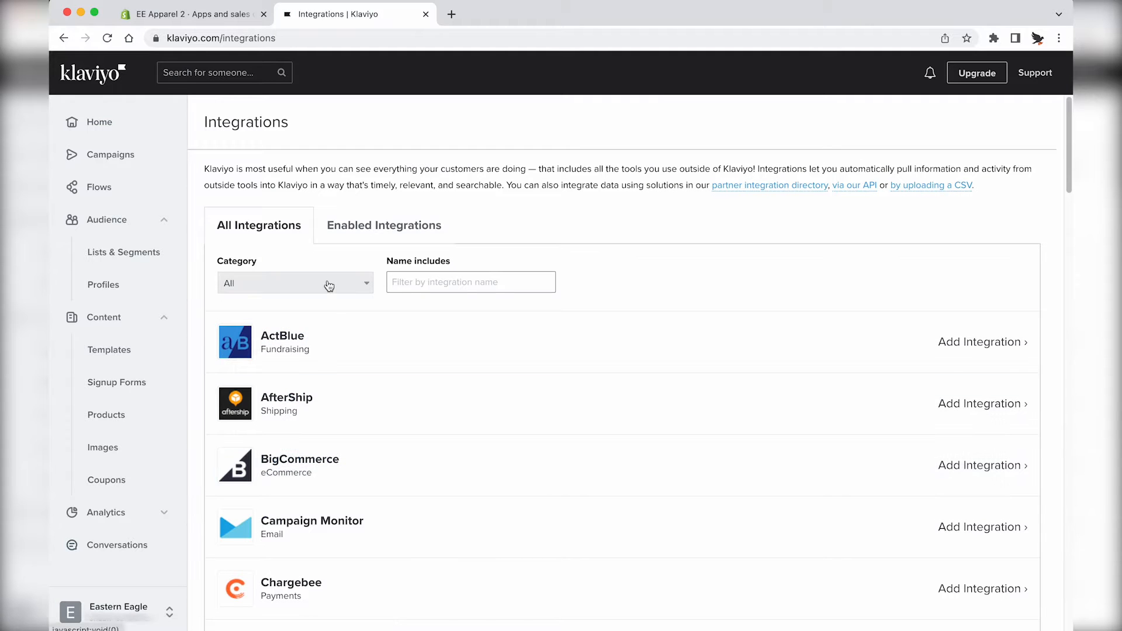
# Step: Filter the integrations by "shop" and open the Shopify integration settings
pyautogui.click(457, 283)
pyautogui.write('shop')
pyautogui.click(417, 363)
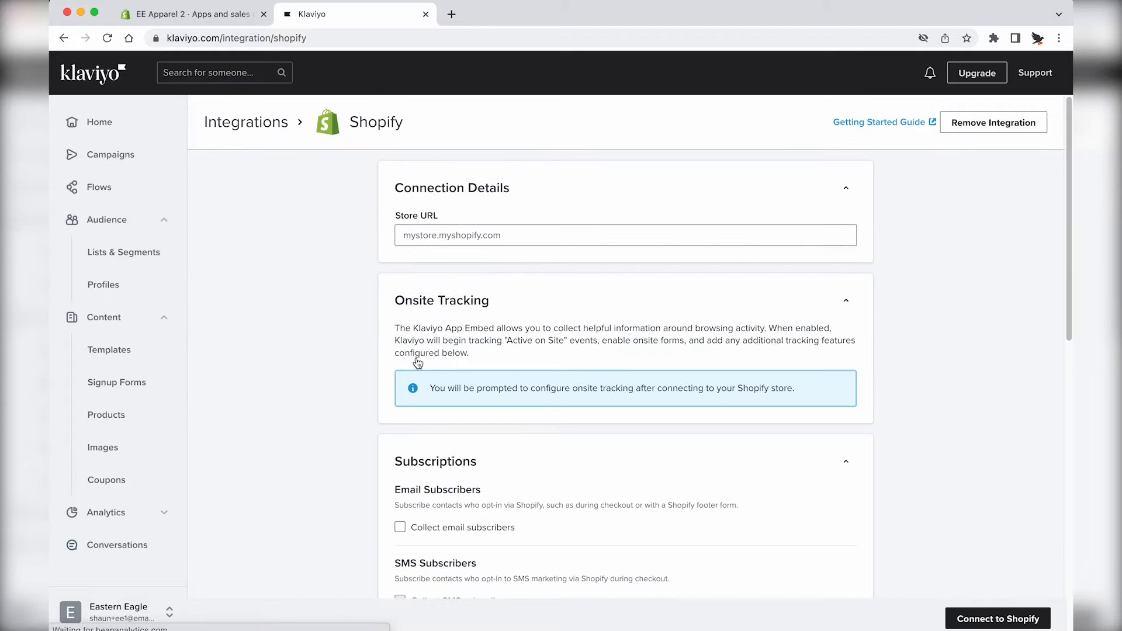
# Step: Copy ee-apparel-2.myshopify.com from the Shopify admin address into the Store URL of Klaviyo's Shopify integration
pyautogui.click(469, 241)
pyautogui.click(219, 14)
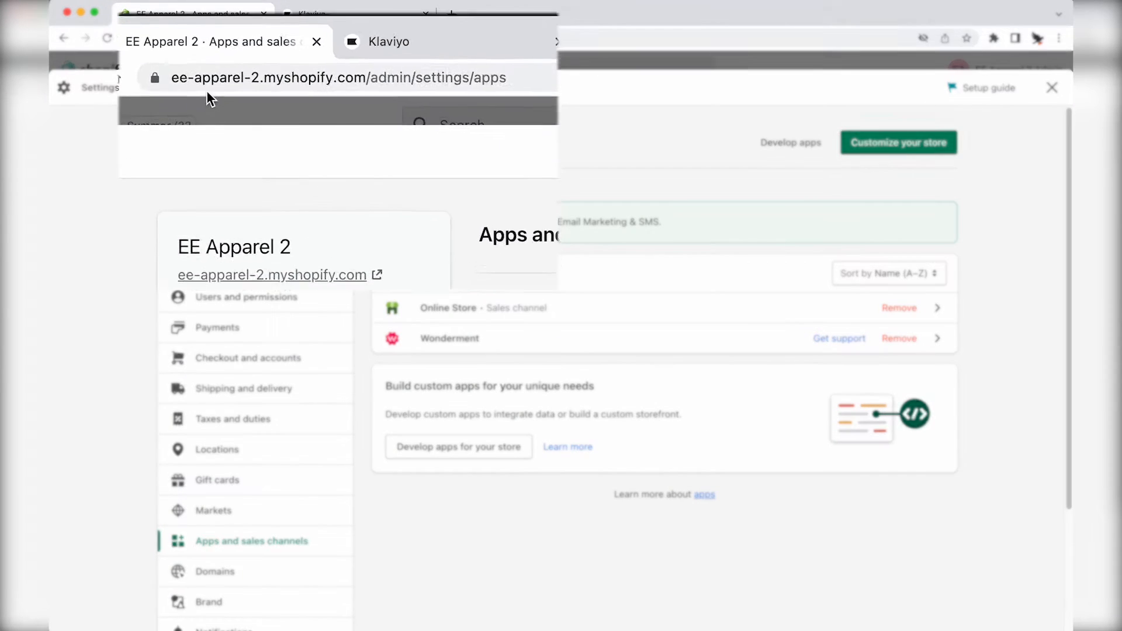
pyautogui.doubleClick(170, 38)
pyautogui.moveTo(183, 117); pyautogui.dragTo(473, 115)
pyautogui.press('super+c')
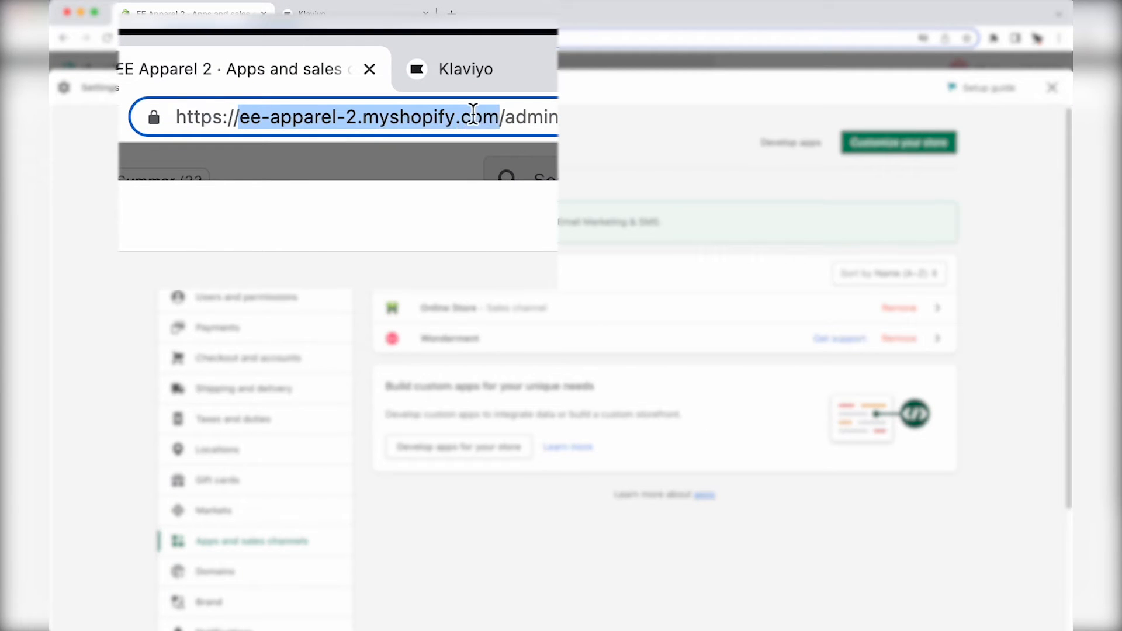
pyautogui.hotkey('ctrl', 'Tab')
pyautogui.press('super+v')
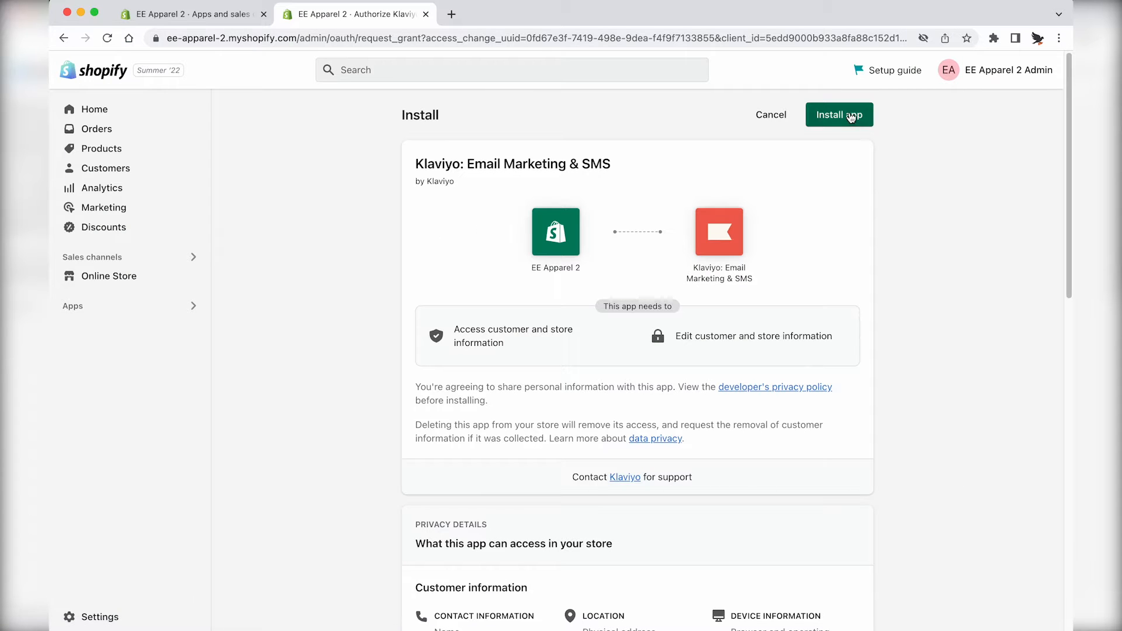
# Step: Install the Klaviyo: Email Marketing & SMS app on the Shopify store and confirm the new integration
pyautogui.click(851, 116)
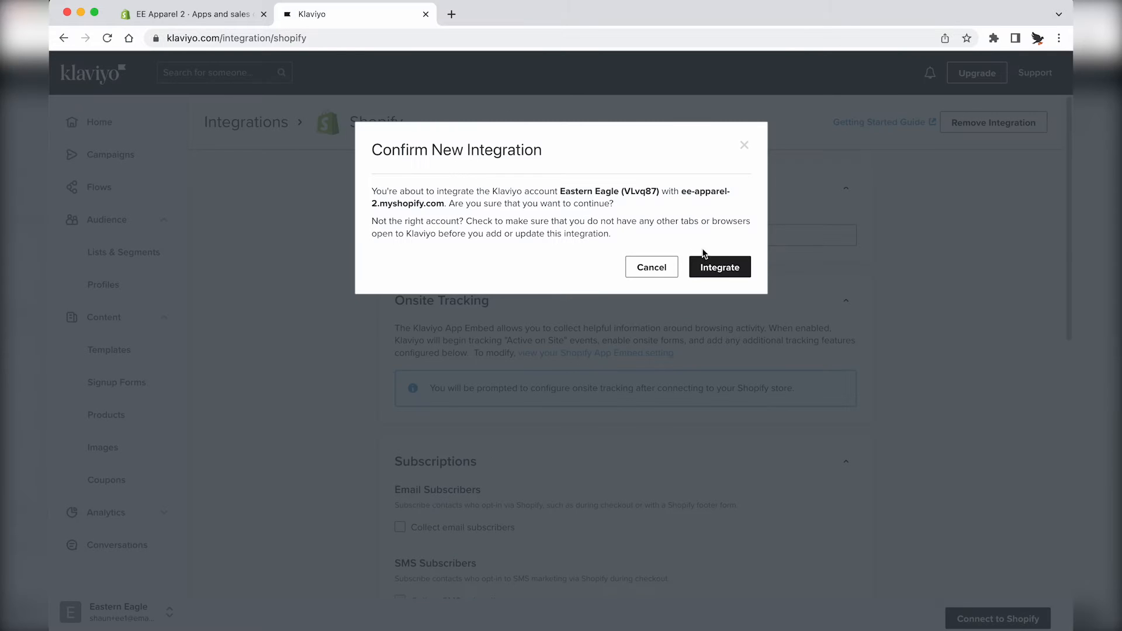
pyautogui.click(725, 270)
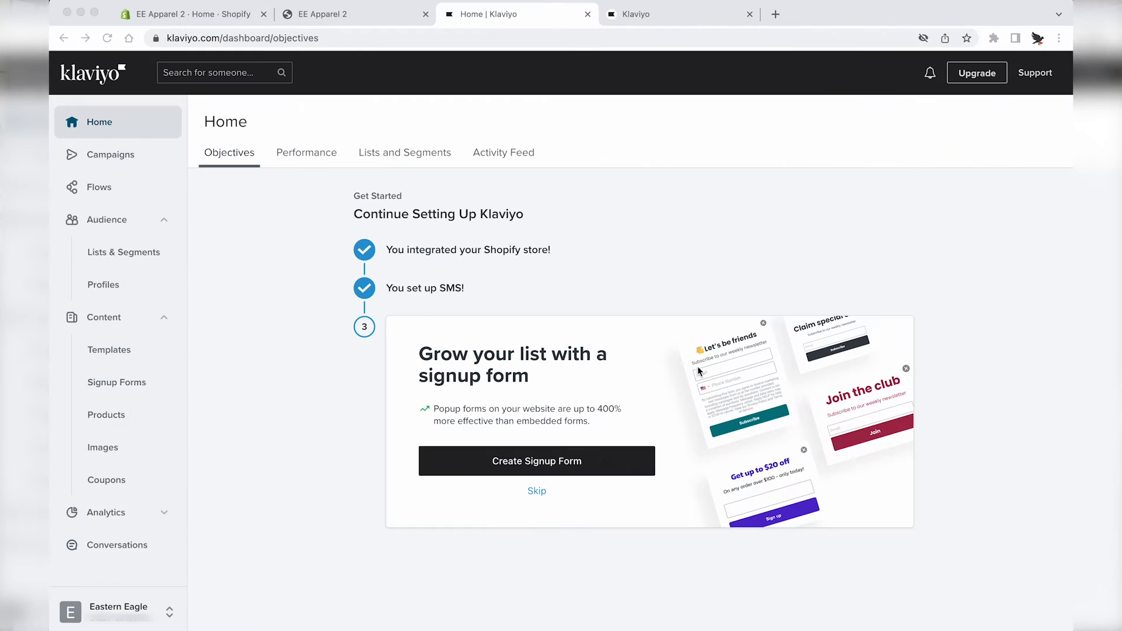
# Step: Create a signup form from the Multi-step email & SMS template with Website signups as its email subscriber list
pyautogui.click(373, 384)
pyautogui.click(121, 381)
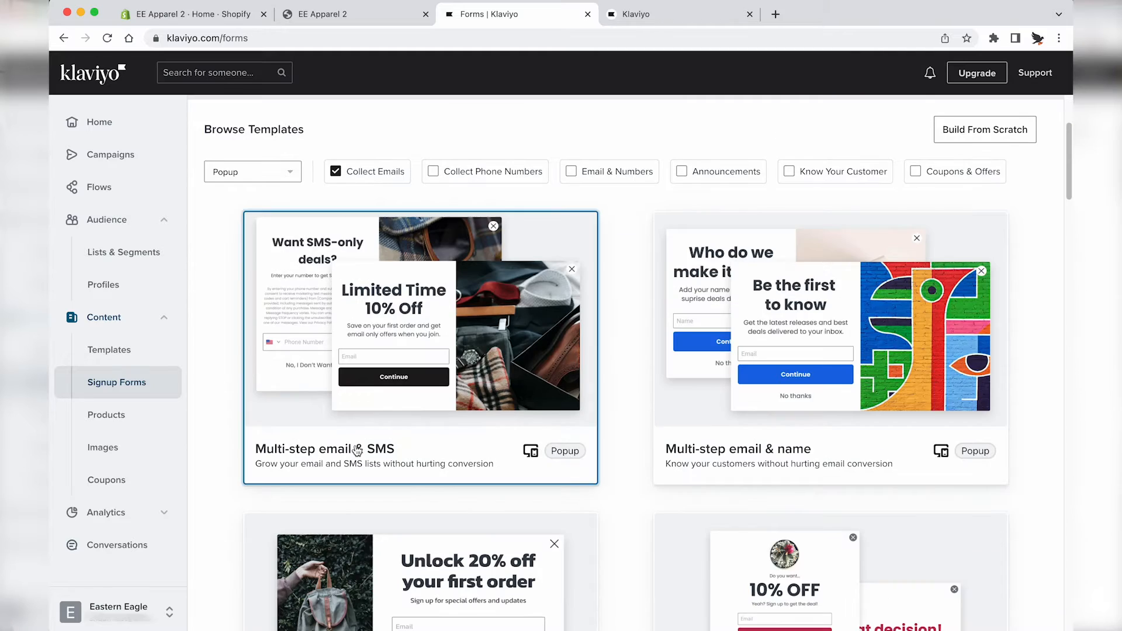
pyautogui.click(357, 450)
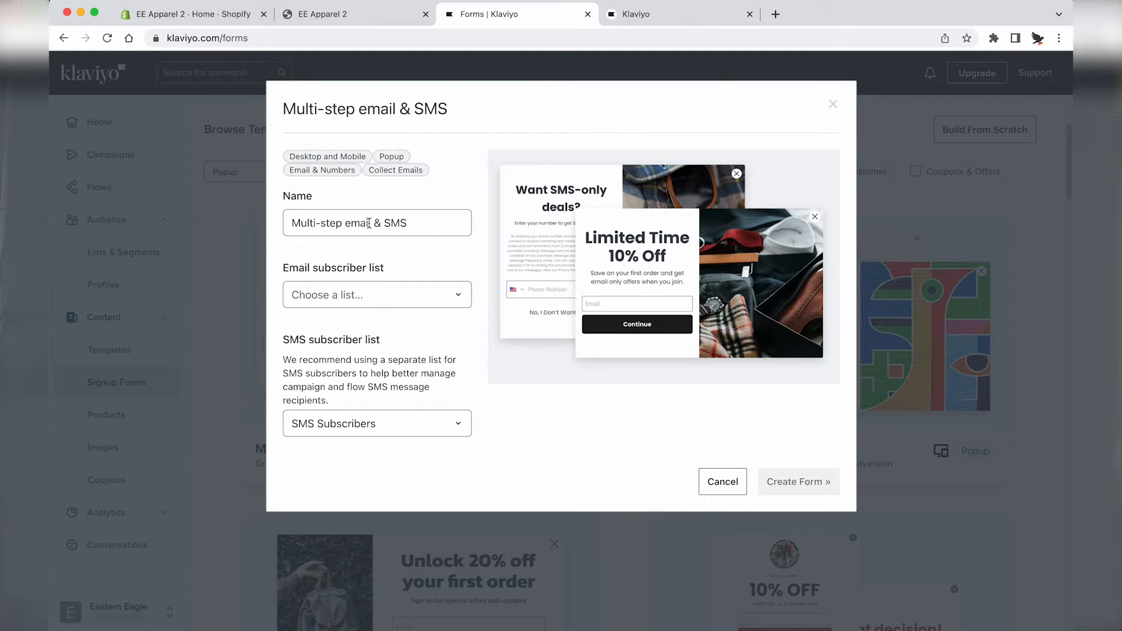
pyautogui.click(342, 294)
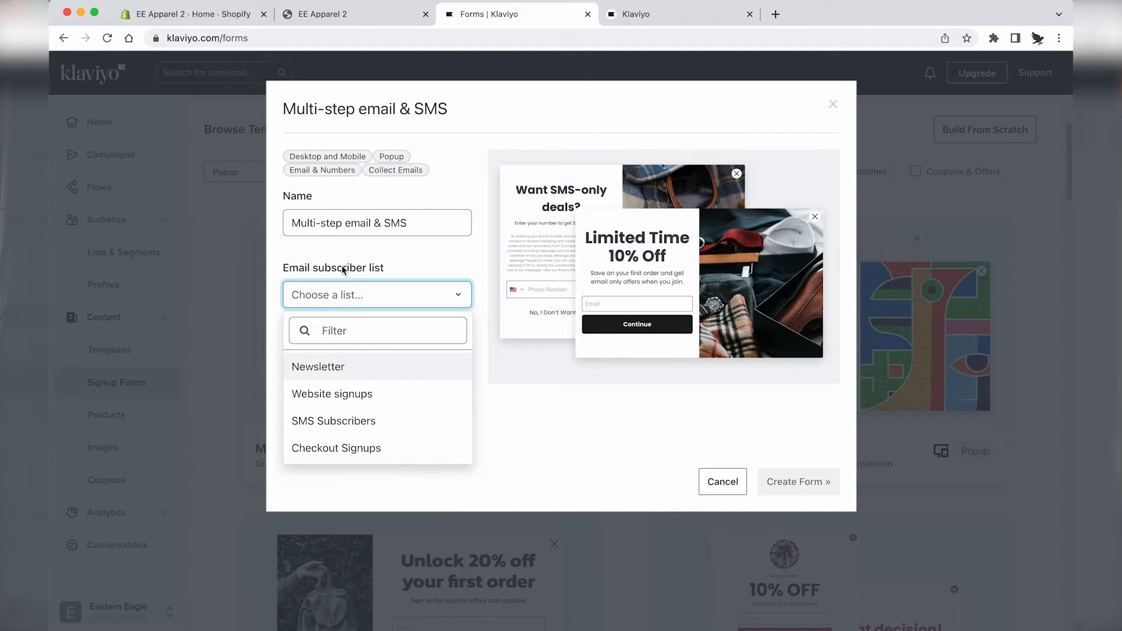
pyautogui.click(326, 394)
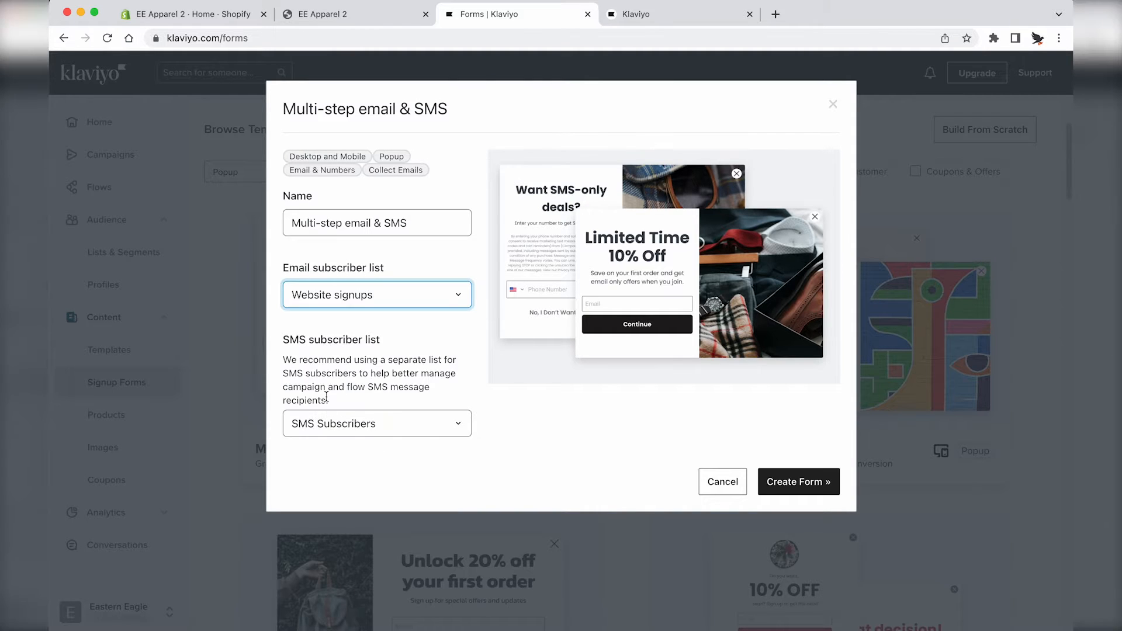
pyautogui.click(335, 350)
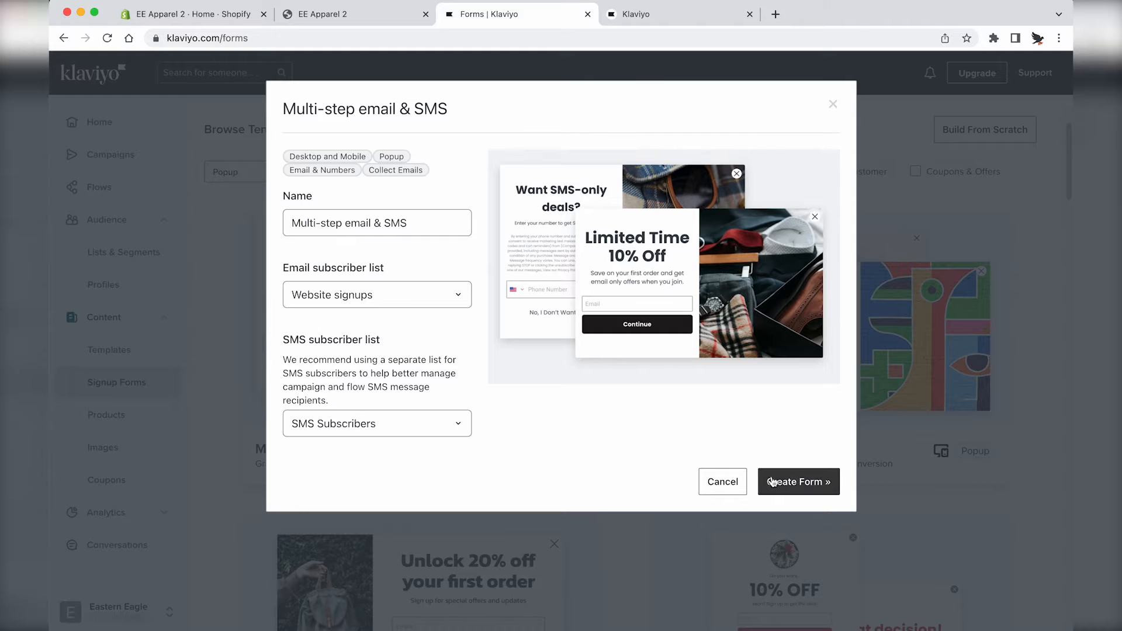
pyautogui.click(789, 483)
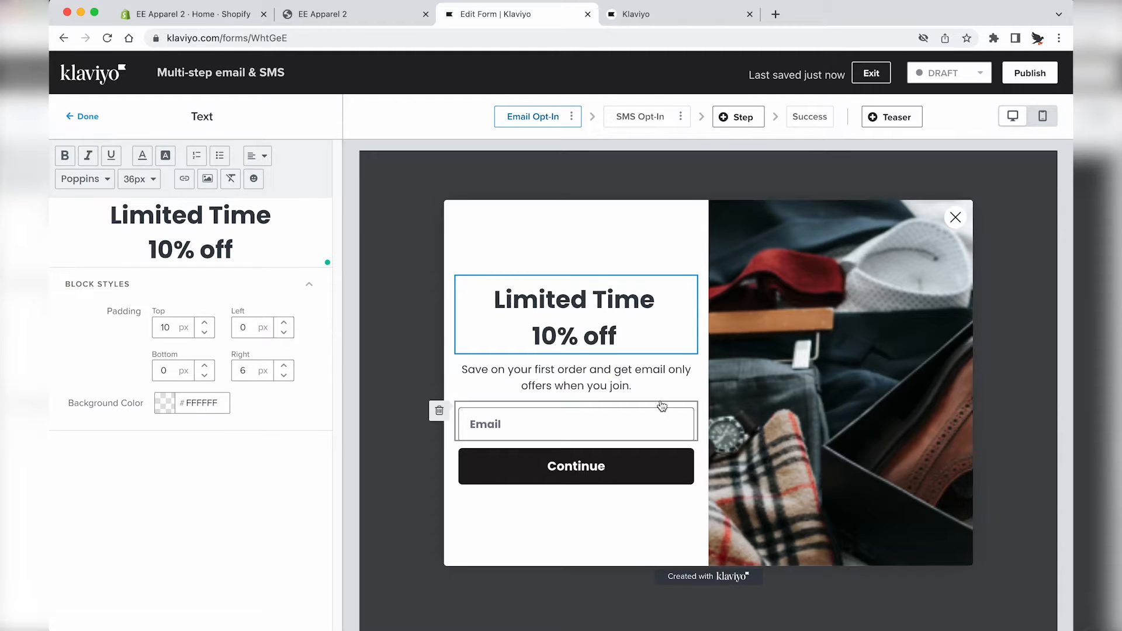
# Step: Change the text of the Email Opt-In step's Continue button to "Signup" and return to the form overview
pyautogui.click(589, 361)
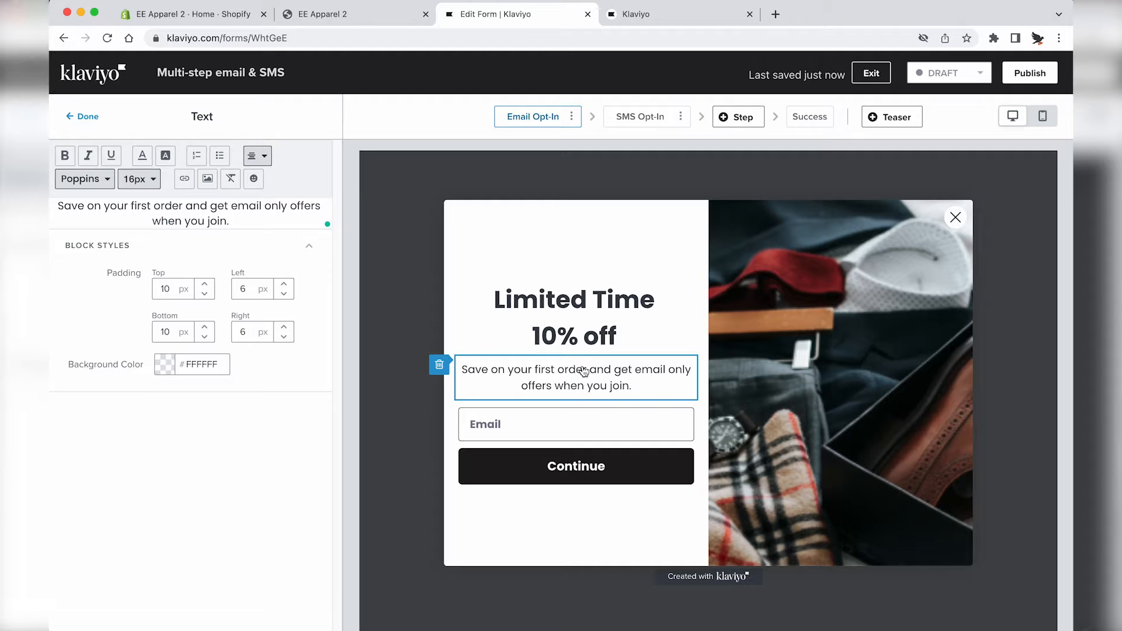
pyautogui.click(562, 425)
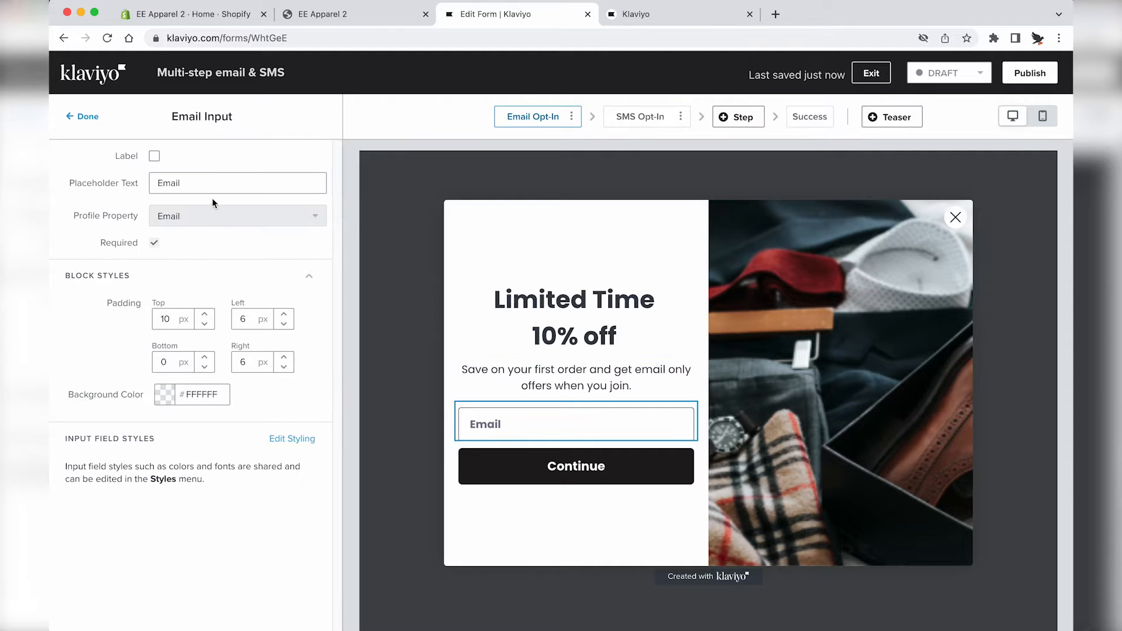
pyautogui.click(595, 481)
pyautogui.doubleClick(190, 444)
pyautogui.press('BackSpace')
pyautogui.write('Signup')
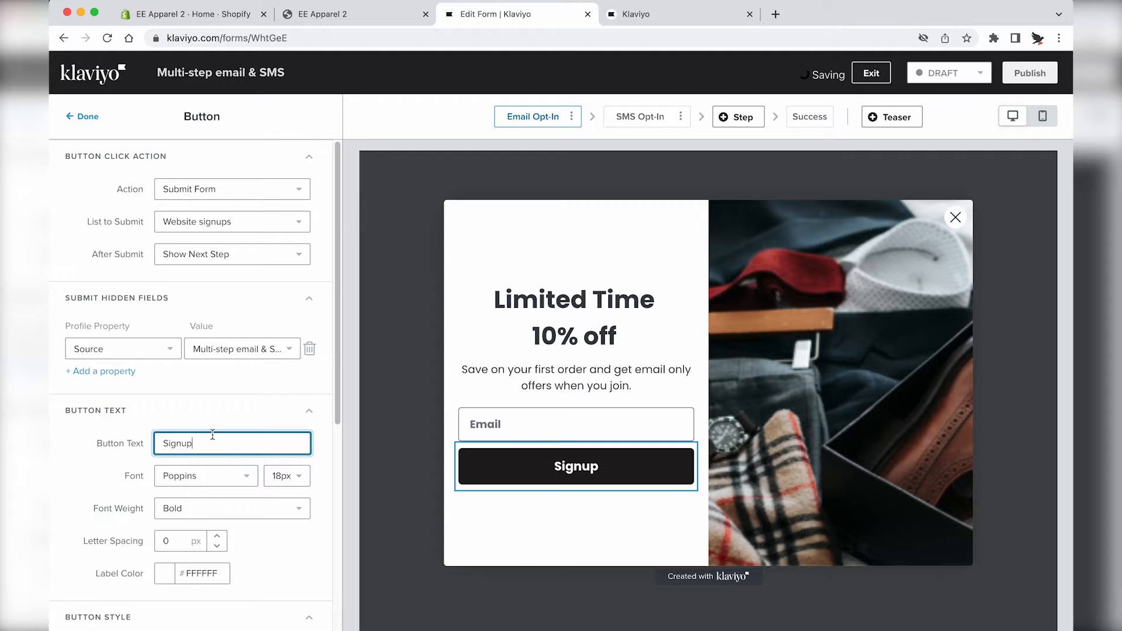
pyautogui.scroll(-2, 205, 544)
pyautogui.scroll(-2, 206, 543)
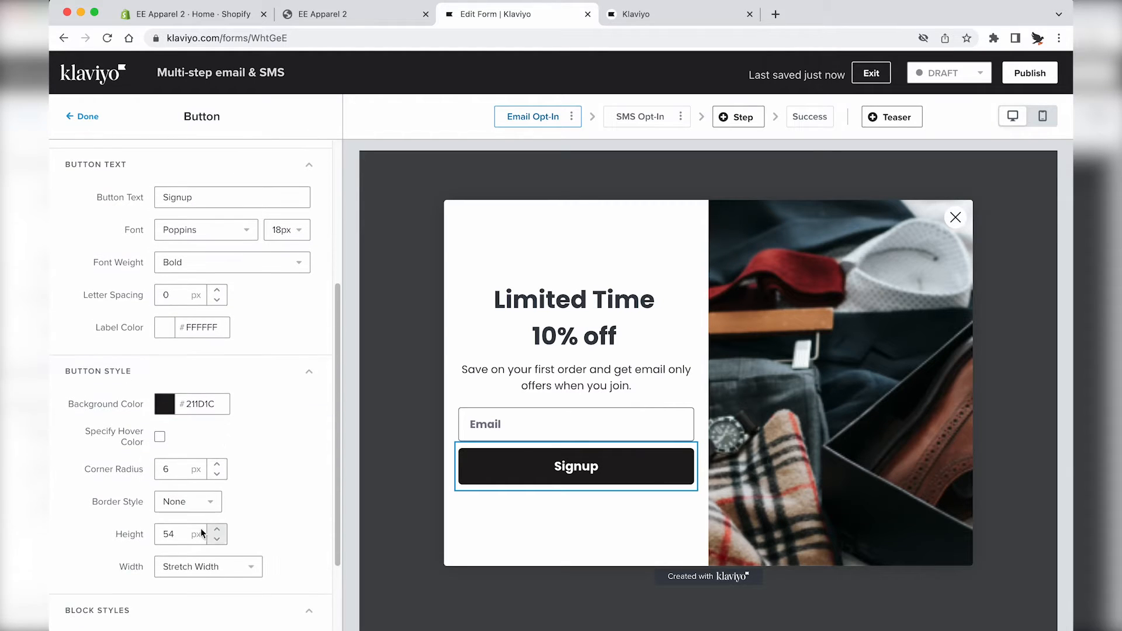
pyautogui.click(846, 430)
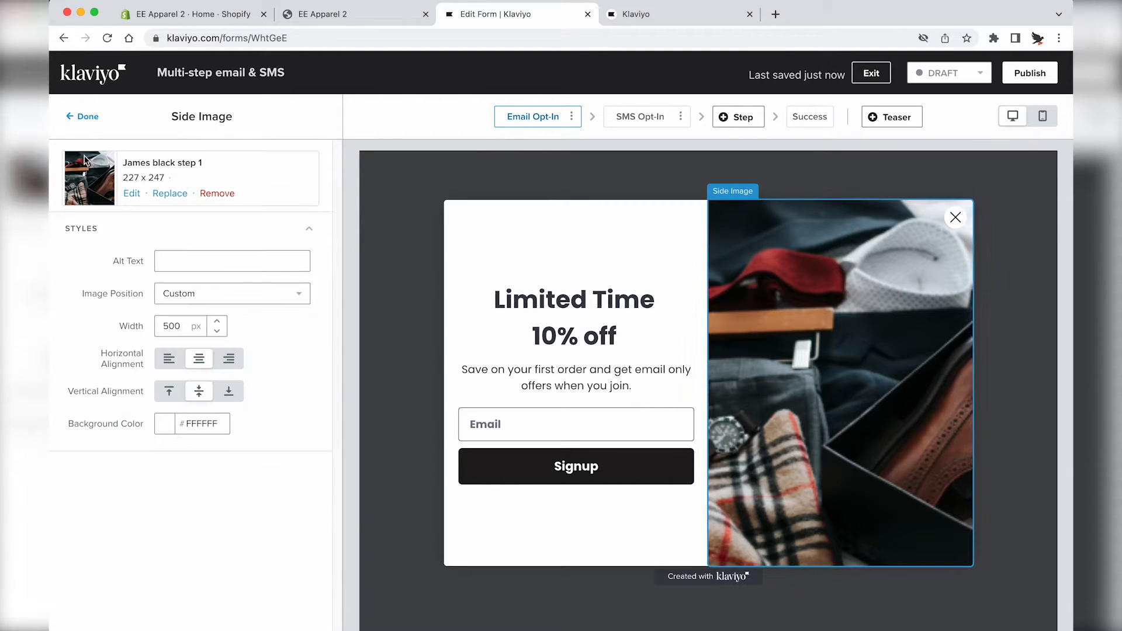
pyautogui.click(85, 117)
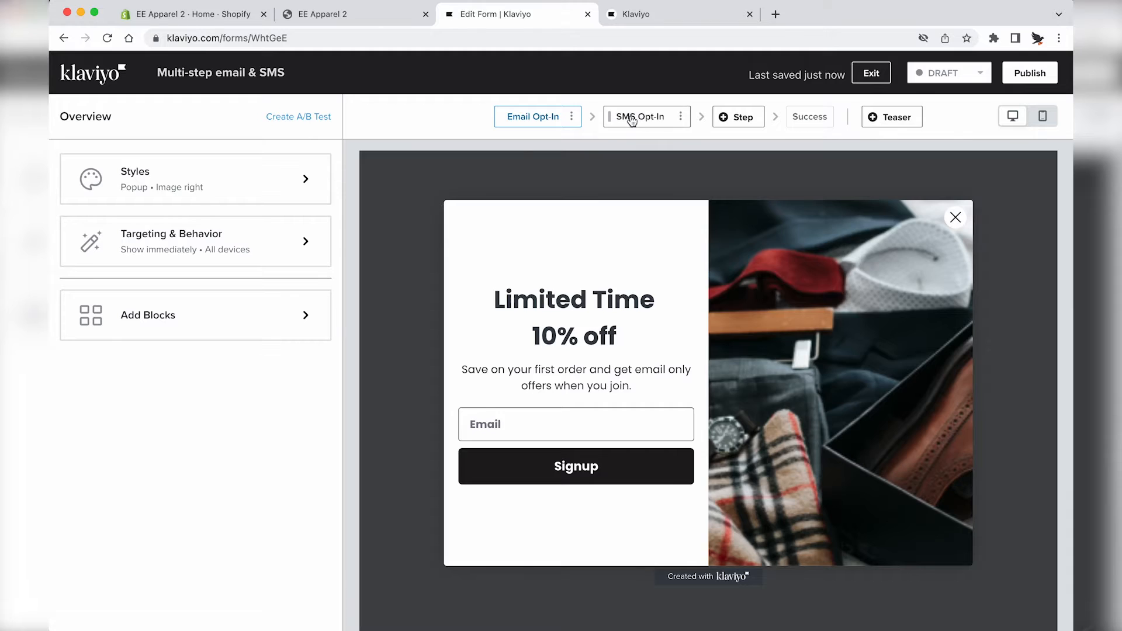
# Step: Replace the text below the heading in the Success step with "Check your email for your discount code."
pyautogui.click(810, 116)
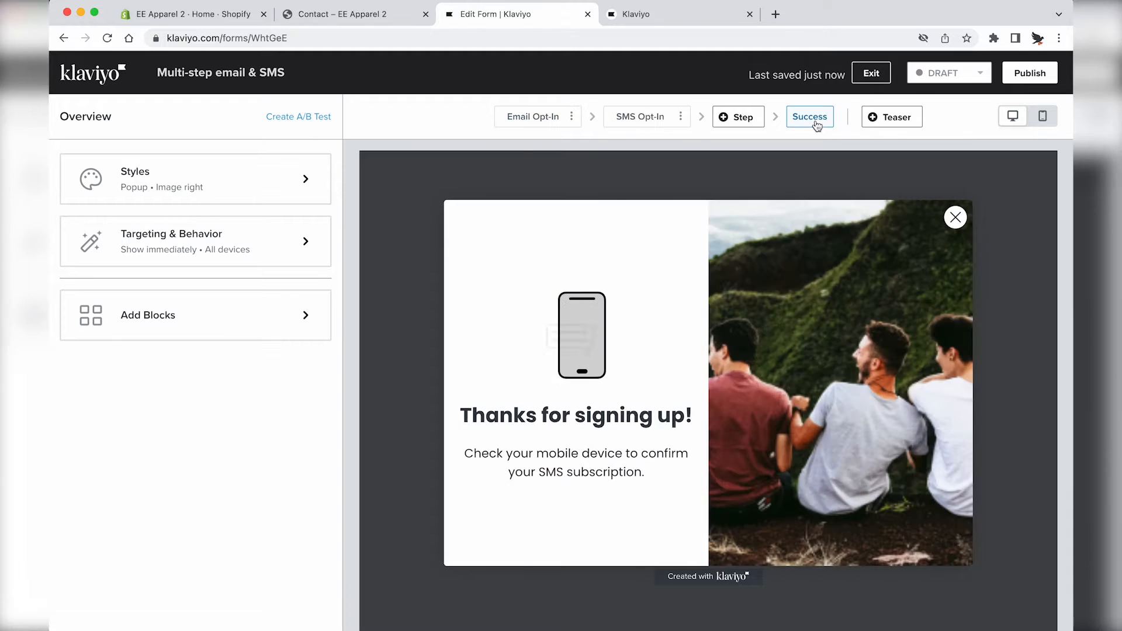
pyautogui.click(553, 460)
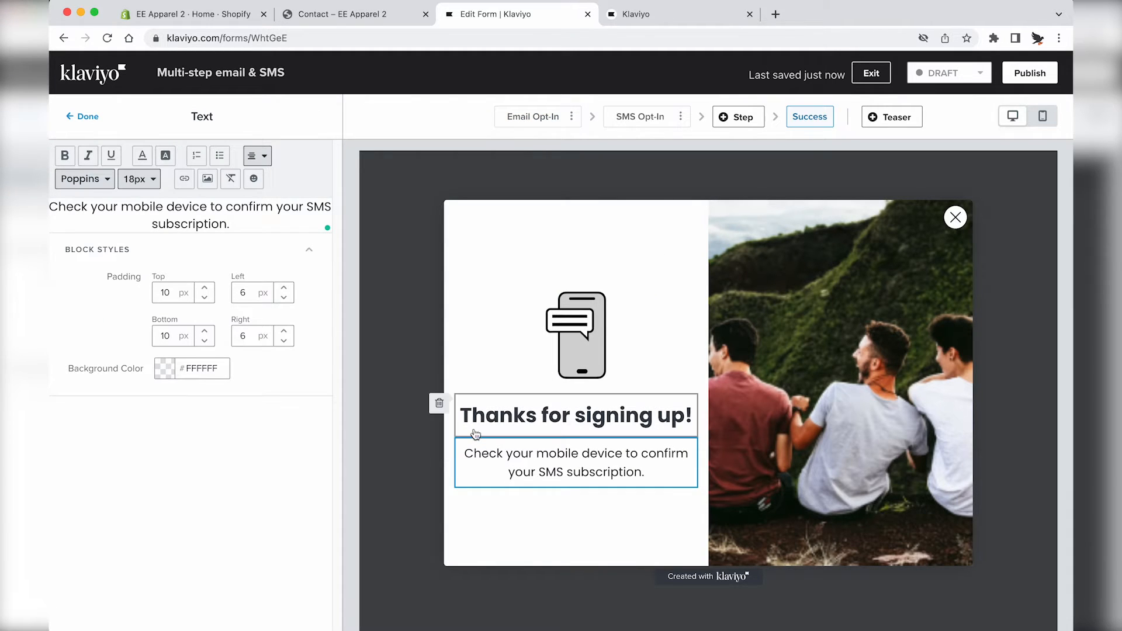
pyautogui.tripleClick(219, 210)
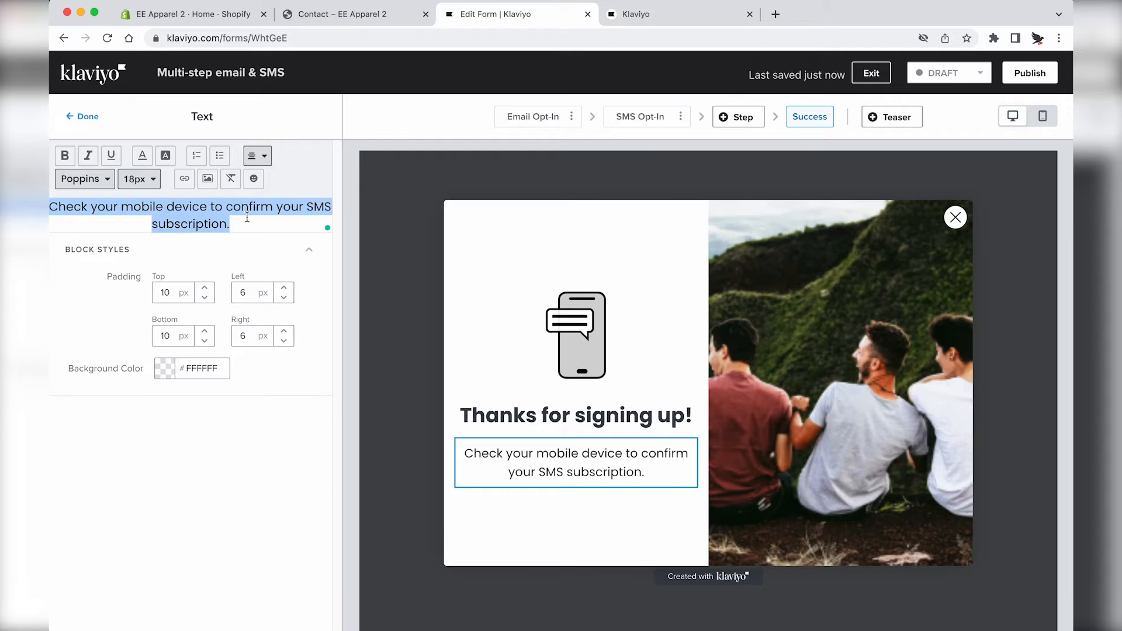
pyautogui.write('Check oout')
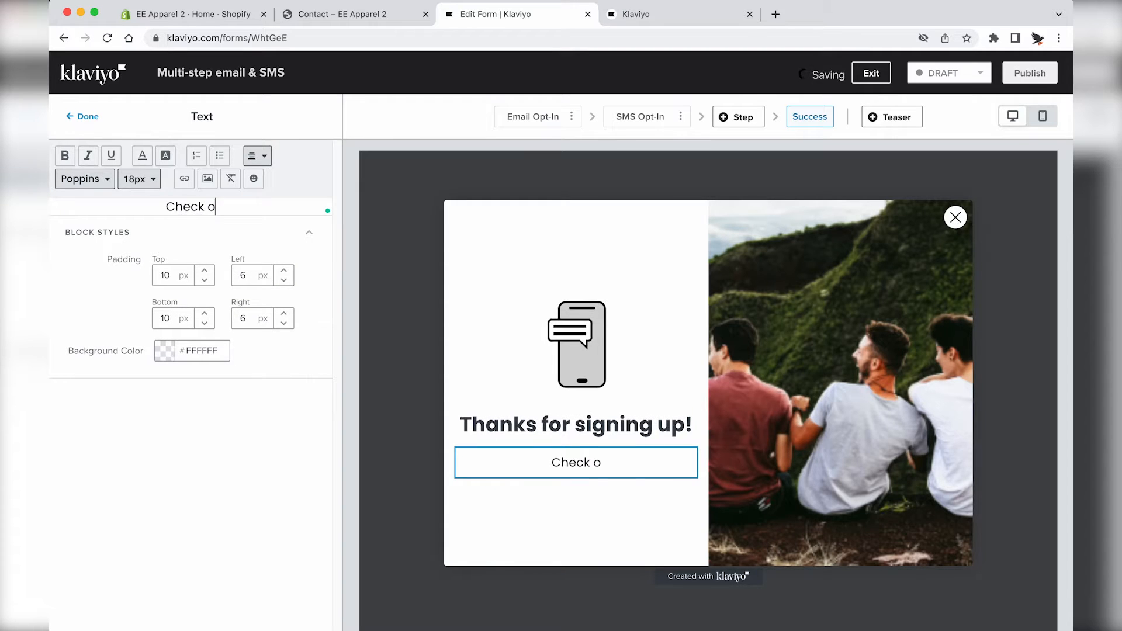
pyautogui.press('BackSpace')
pyautogui.press('BackSpace')
pyautogui.press('BackSpace')
pyautogui.press('BackSpace')
pyautogui.write('your e')
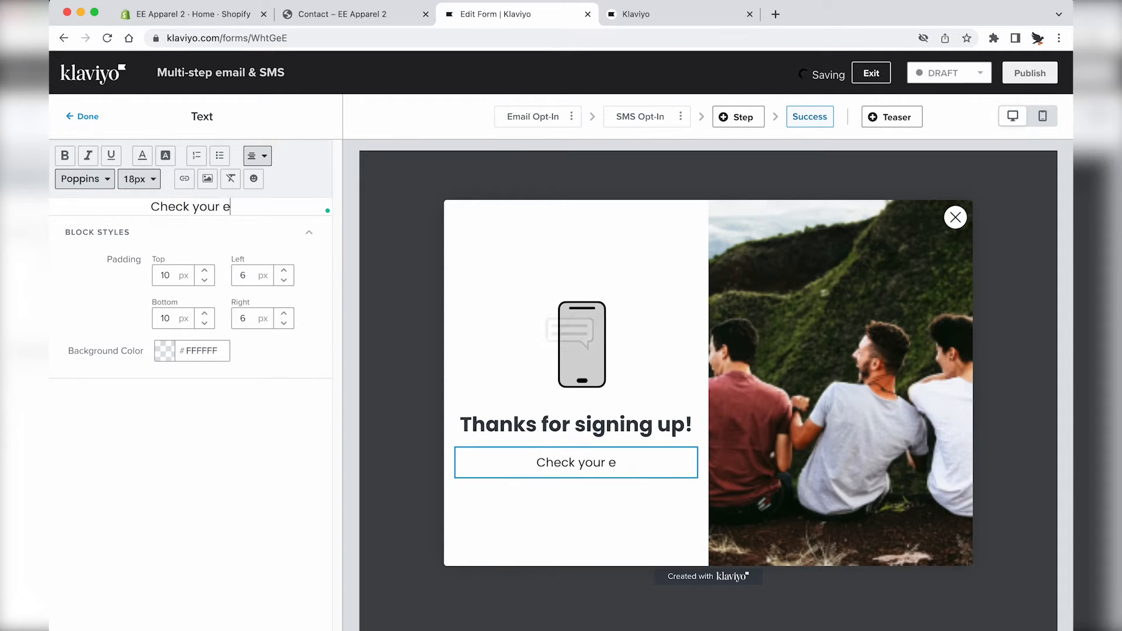
pyautogui.write('mail for your d')
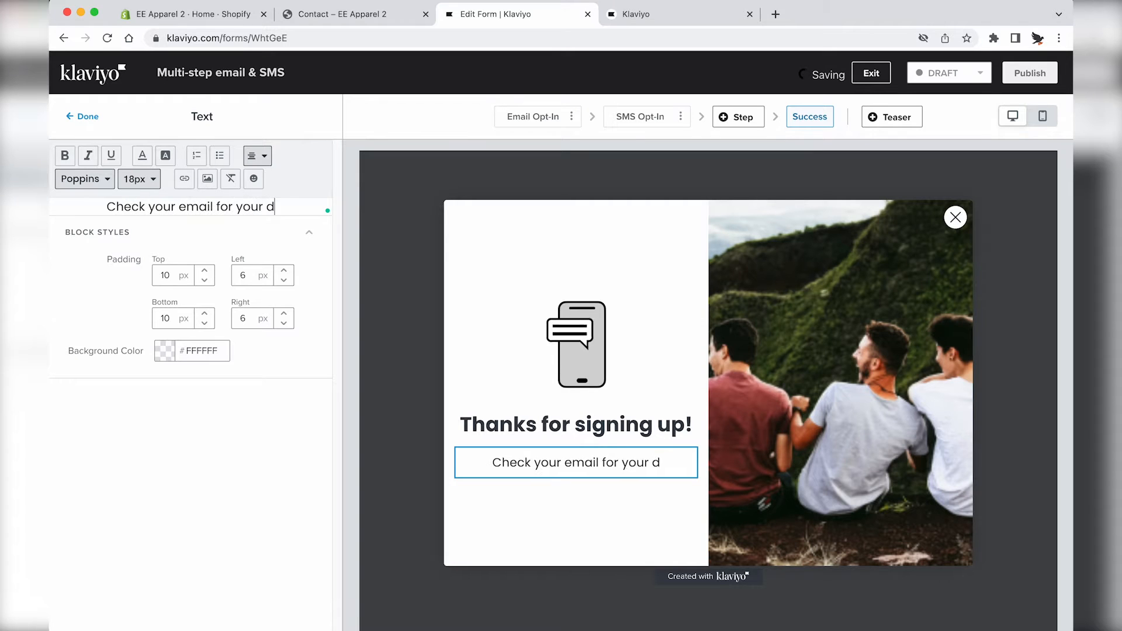
pyautogui.write('iscount code.')
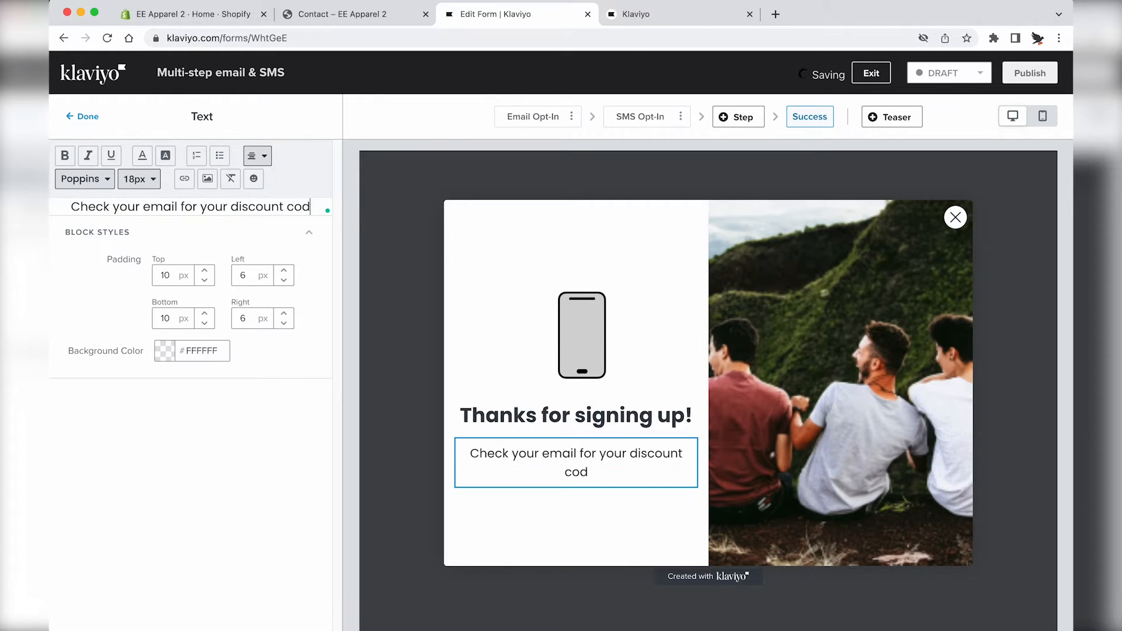
pyautogui.click(86, 117)
# Step: Set the default country of the SMS Opt-In step's phone number field to Australia (+61)
pyautogui.click(628, 117)
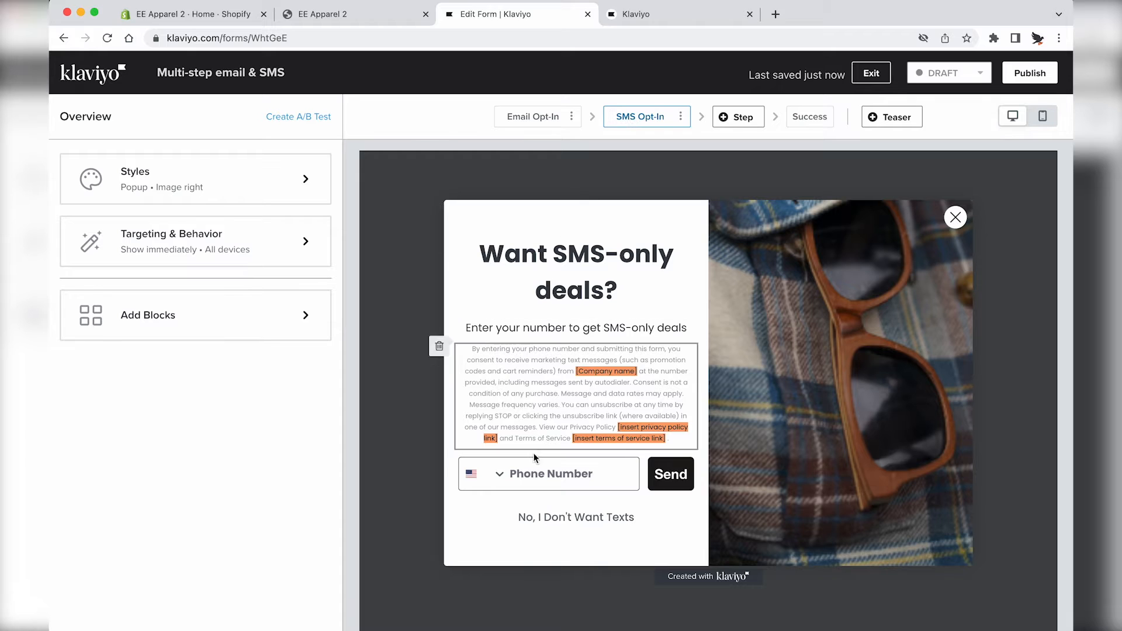
pyautogui.click(538, 475)
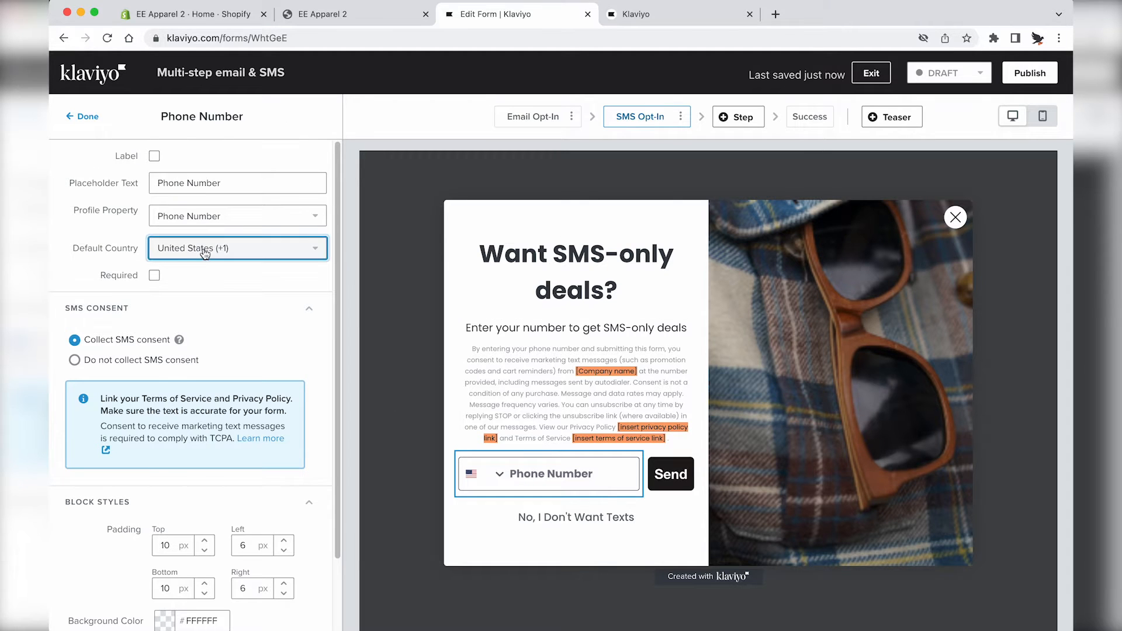
pyautogui.click(234, 248)
pyautogui.scroll(20, 216, 357)
pyautogui.scroll(20, 216, 358)
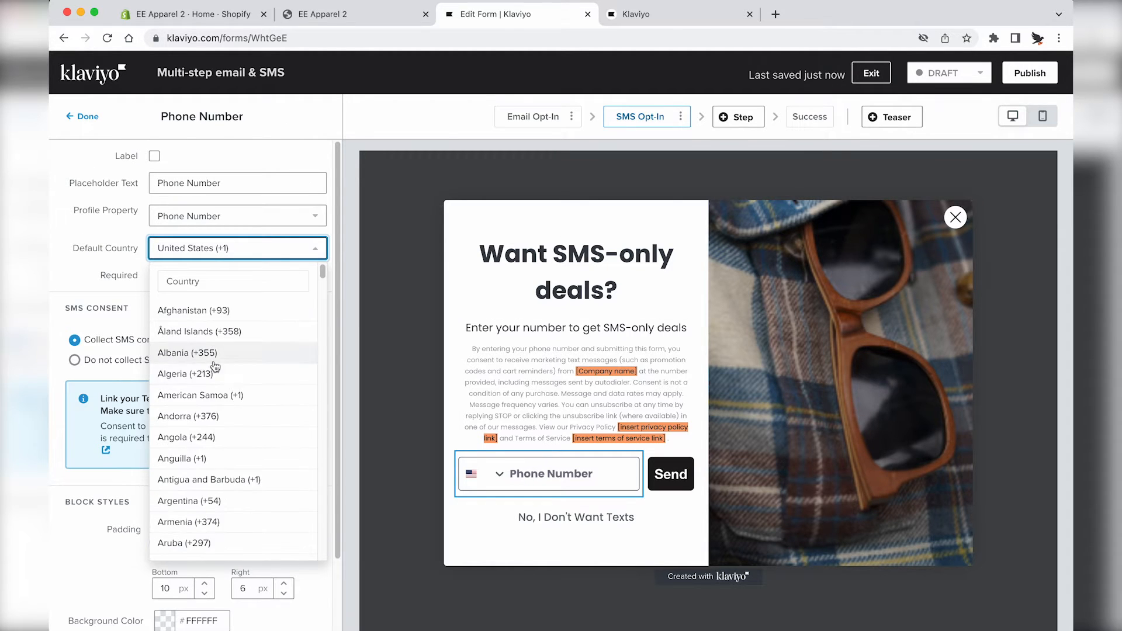
pyautogui.scroll(-2, 209, 510)
pyautogui.click(209, 510)
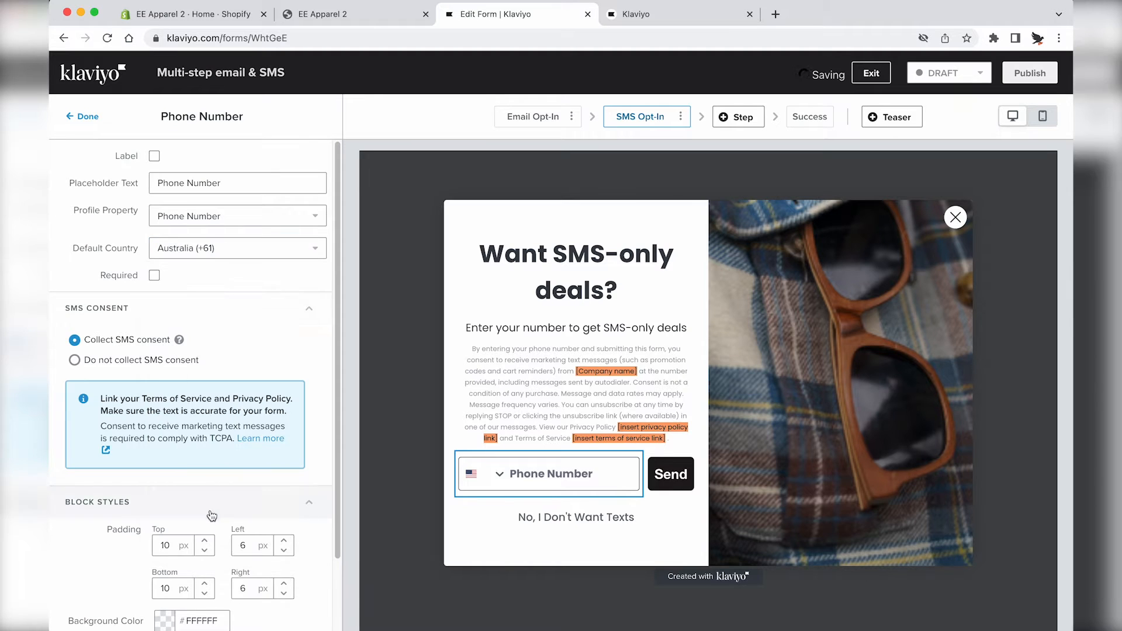
# Step: Replace the company name placeholder in the SMS consent text with "Eastern Eagle"
pyautogui.click(556, 417)
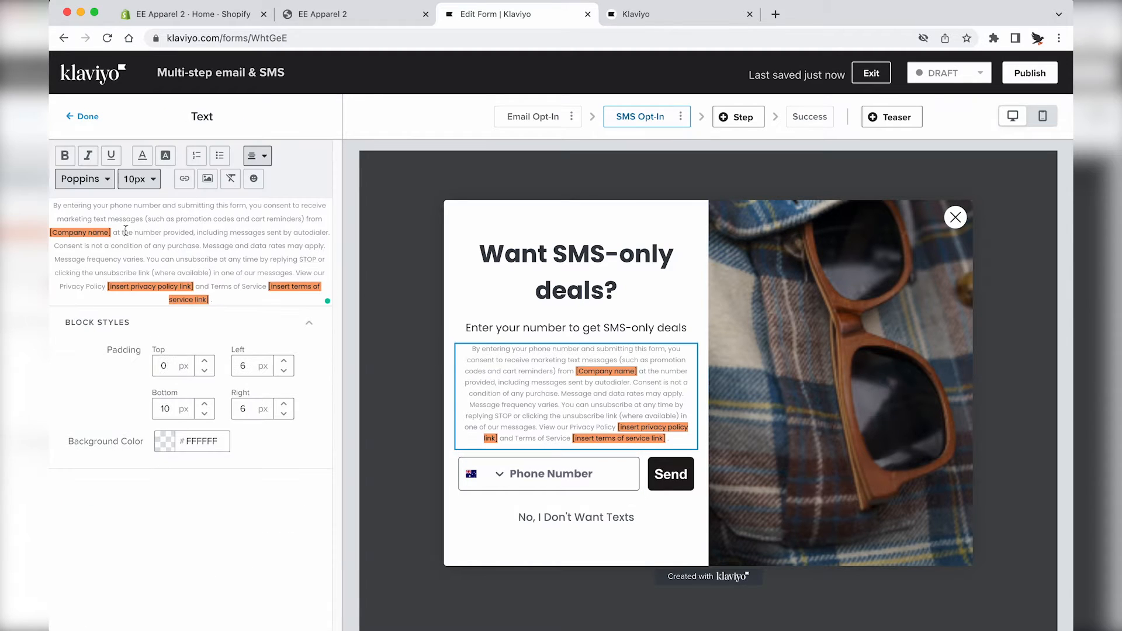
pyautogui.moveTo(113, 232); pyautogui.dragTo(50, 232)
pyautogui.write('Eastern Eagle')
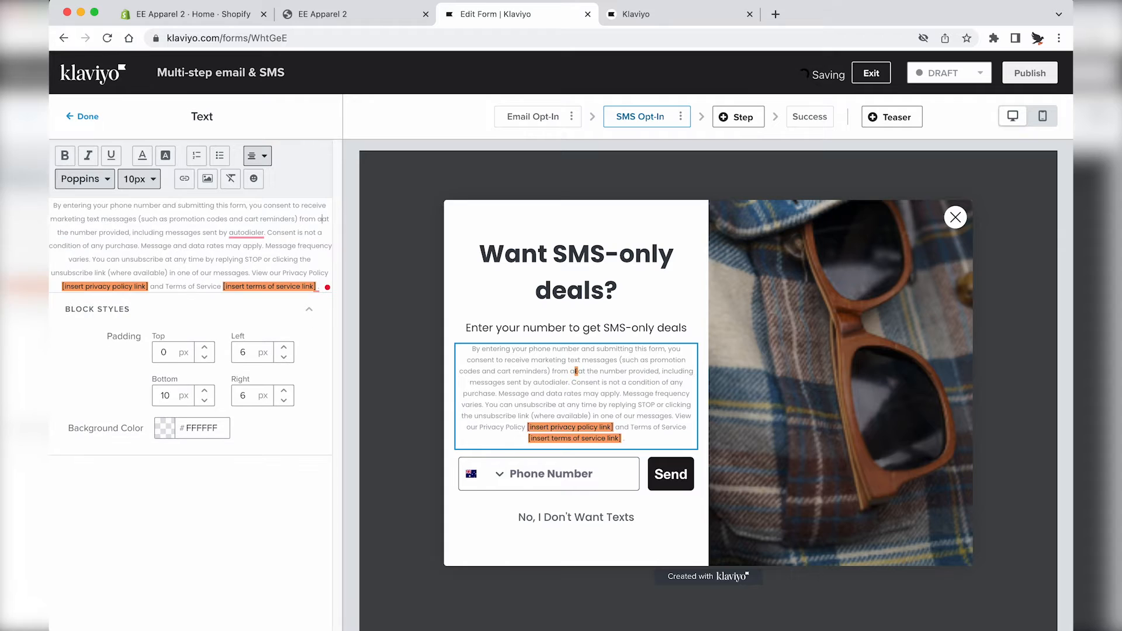
# Step: Remove the privacy policy placeholder from the consent text and link the words "Privacy Policy" to the copied store contact page address
pyautogui.moveTo(107, 286); pyautogui.dragTo(197, 286)
pyautogui.press('BackSpace')
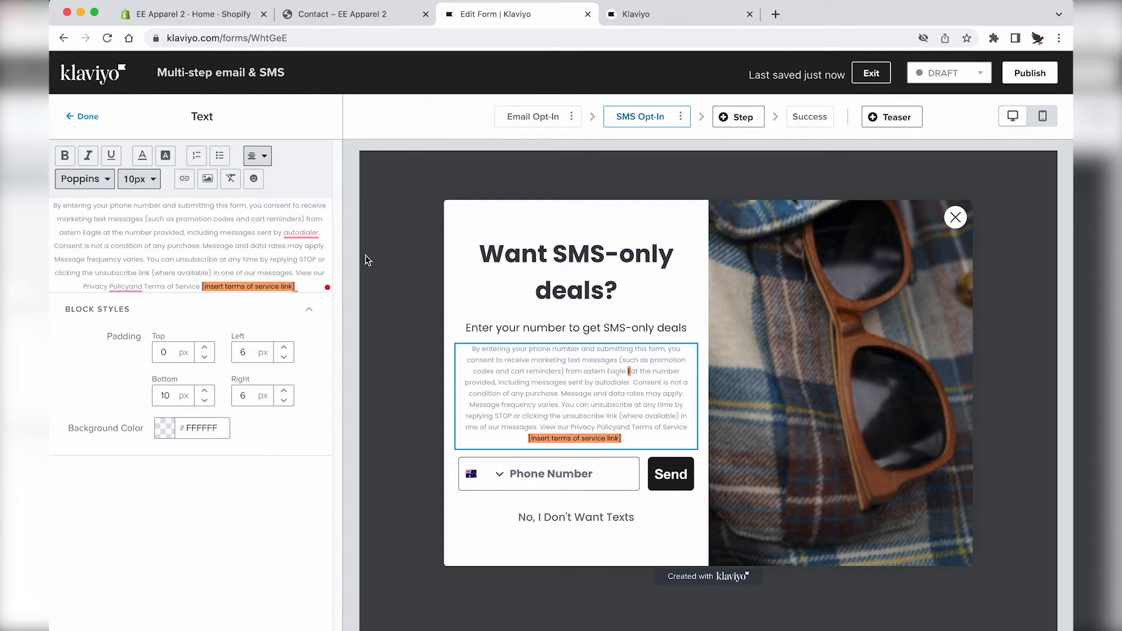
pyautogui.press('Left')
pyautogui.hotkey('alt', 'shift', 'Left')
pyautogui.hotkey('alt', 'shift', 'Left')
pyautogui.press('super+k')
pyautogui.press('super+v')
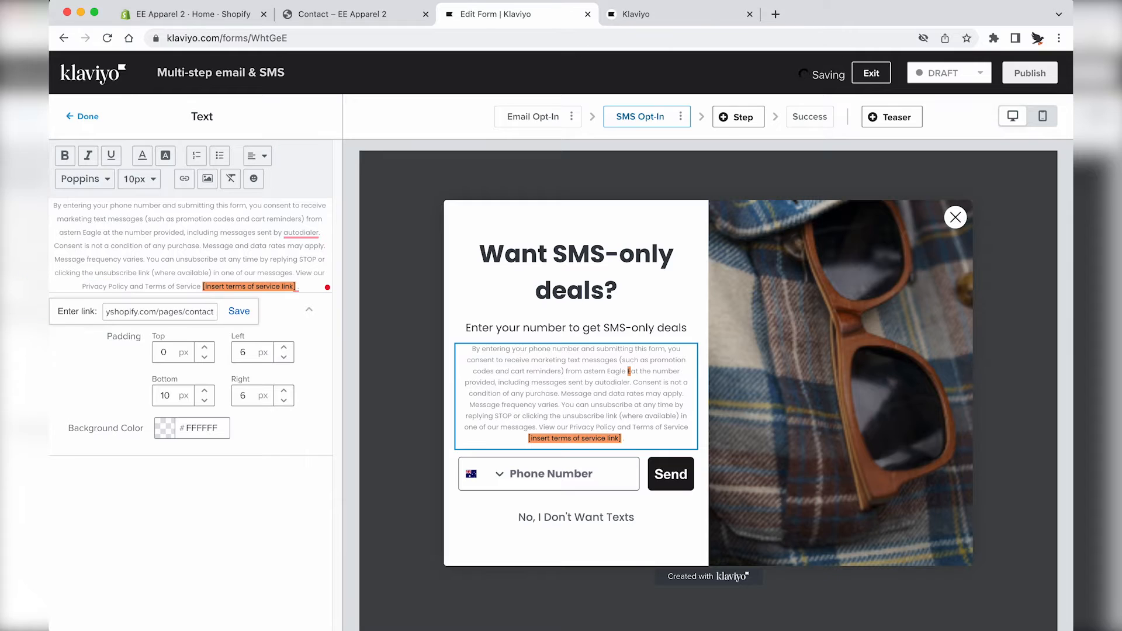
pyautogui.press('Return')
# Step: Link the words "Terms of Service" to the same contact page address and remove the terms of service placeholder
pyautogui.press('Right')
pyautogui.hotkey('alt', 'Right')
pyautogui.press('Right')
pyautogui.hotkey('alt', 'shift', 'Right')
pyautogui.hotkey('alt', 'shift', 'Right')
pyautogui.hotkey('alt', 'shift', 'Right')
pyautogui.press('super+k')
pyautogui.press('super+v')
pyautogui.press('Return')
pyautogui.press('Right')
pyautogui.hotkey('alt', 'shift', 'Right')
pyautogui.hotkey('alt', 'shift', 'Right')
pyautogui.hotkey('alt', 'shift', 'Right')
pyautogui.hotkey('alt', 'shift', 'Right')
pyautogui.hotkey('alt', 'shift', 'Right')
pyautogui.press('BackSpace')
pyautogui.click(123, 232)
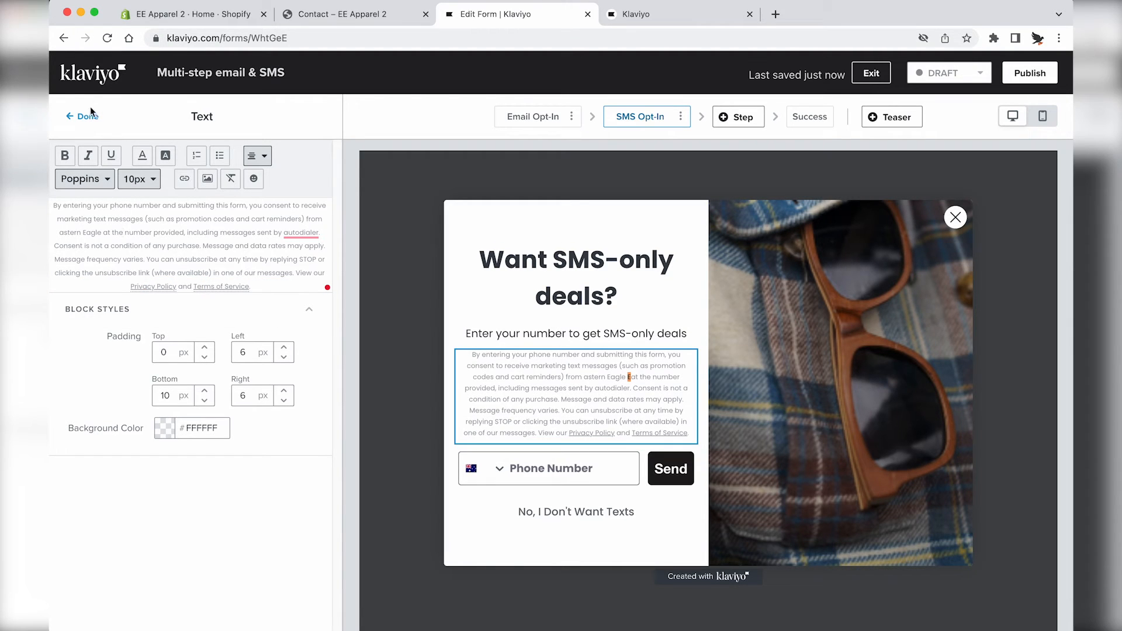
# Step: Correct the company name in the SMS consent text to "Eastern Eagle" and remove the stray character after it
pyautogui.click(254, 501)
pyautogui.click(563, 279)
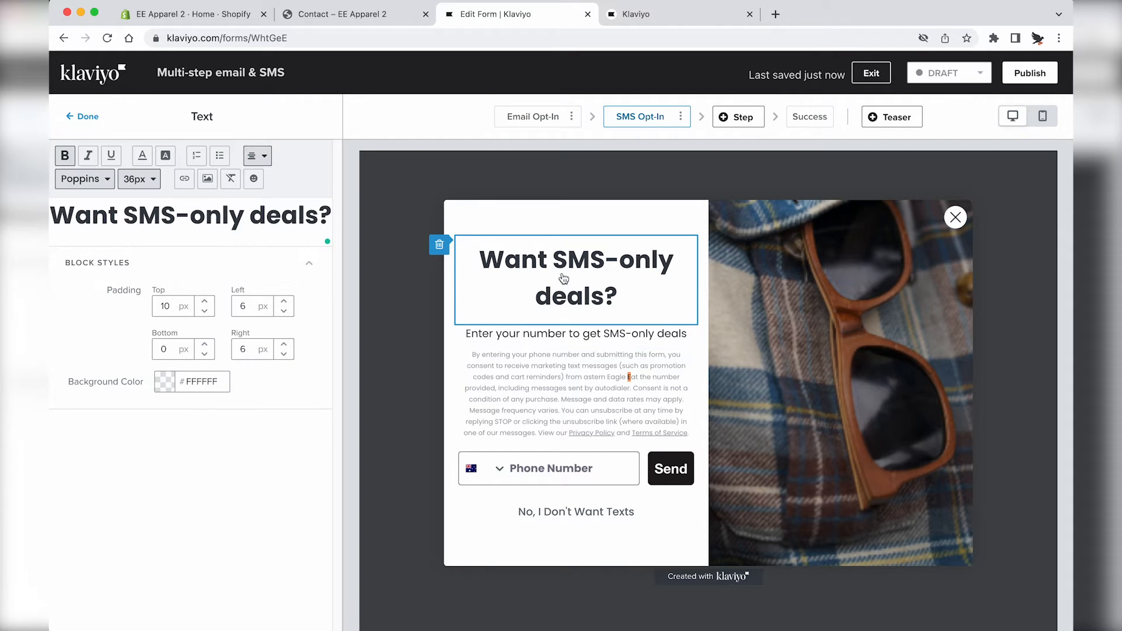
pyautogui.click(615, 381)
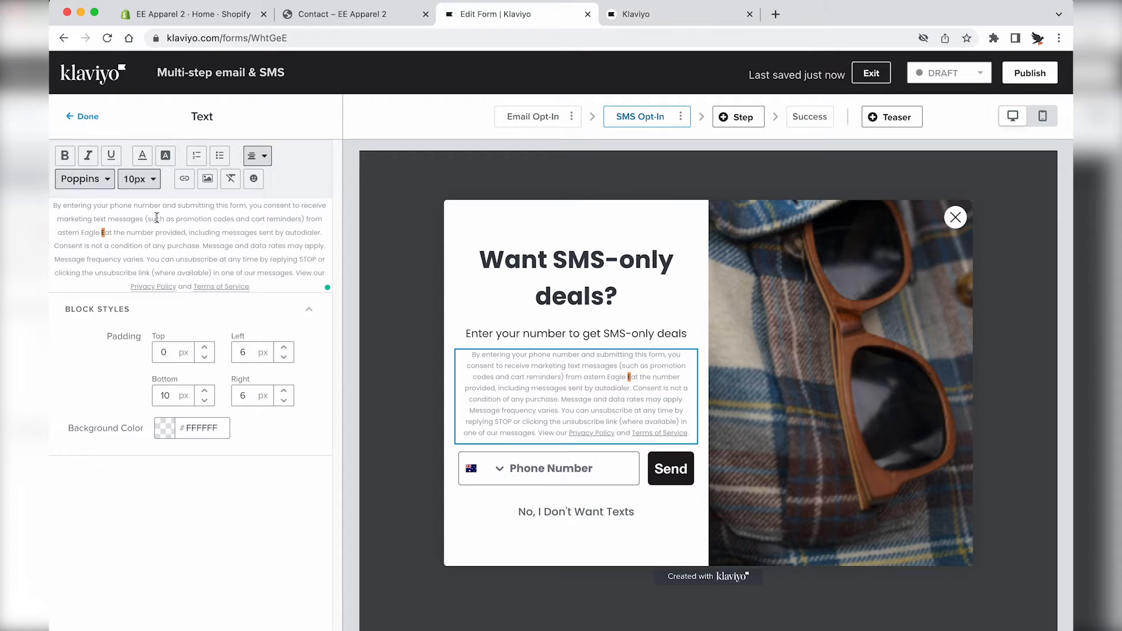
pyautogui.write('E')
pyautogui.press('BackSpace')
pyautogui.click(83, 117)
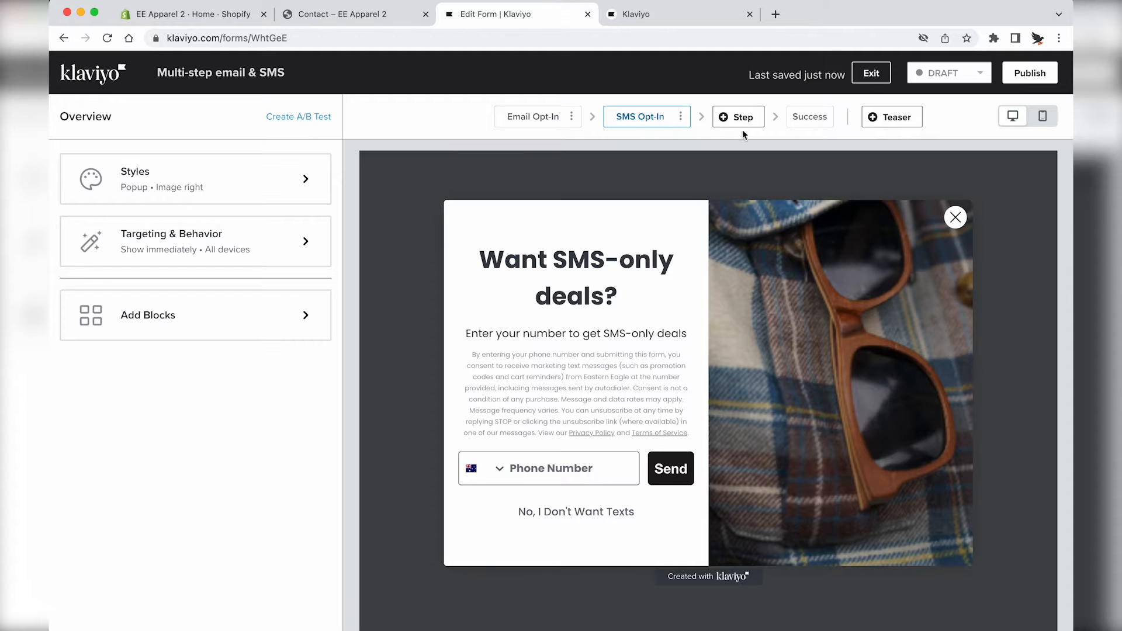
# Step: Set the form to show on page exit, 5 seconds after page load or after scrolling 30%, and again 3 days after closing
pyautogui.click(810, 117)
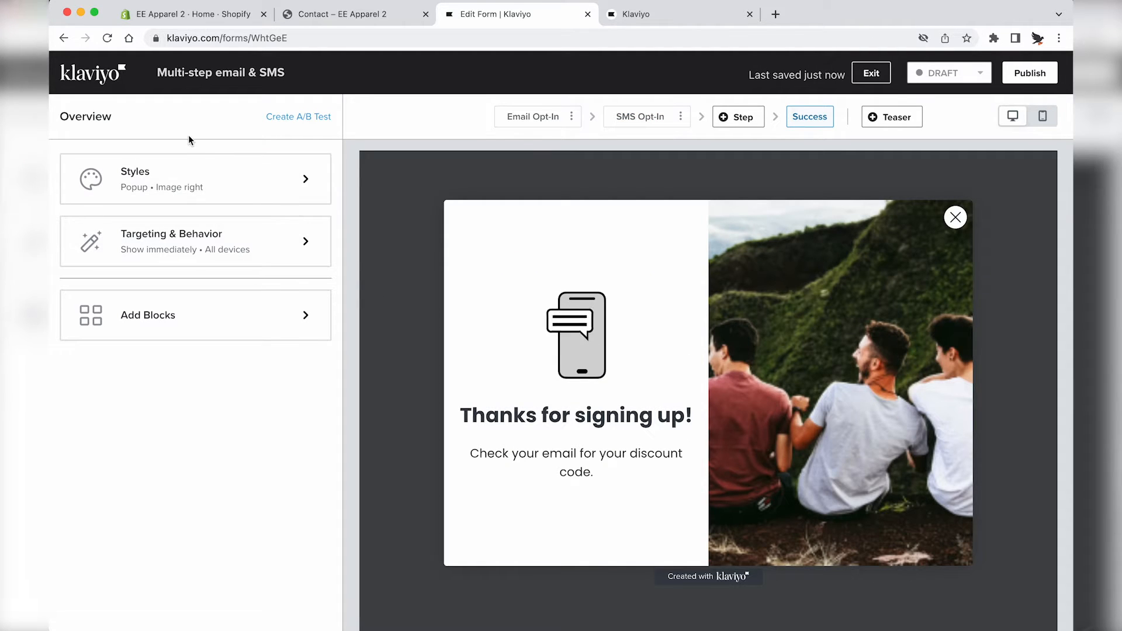
pyautogui.click(175, 241)
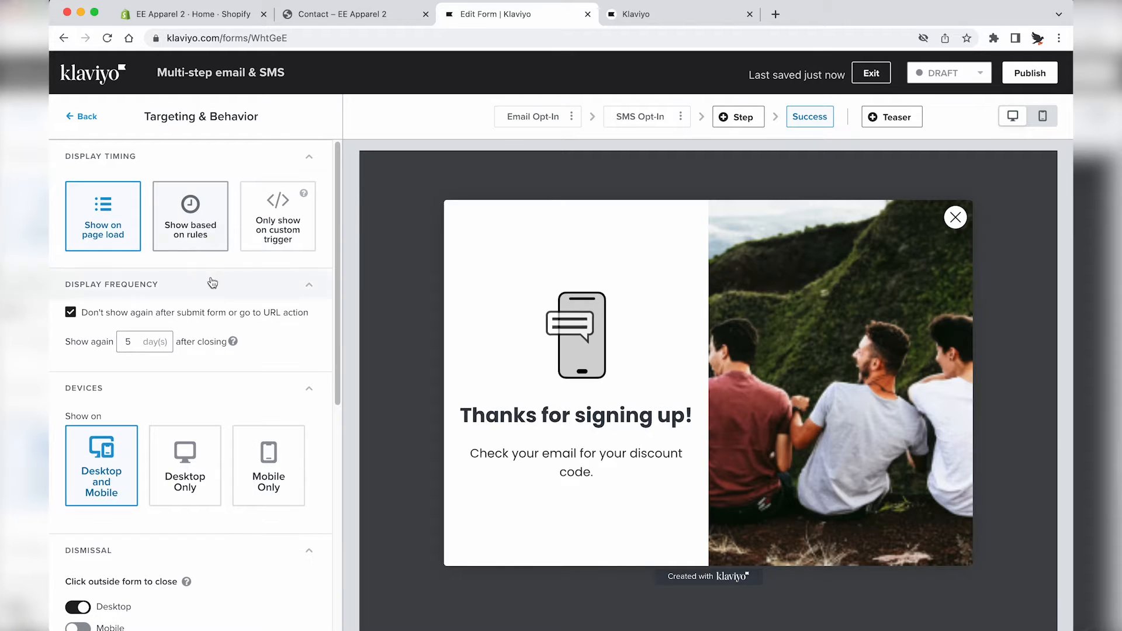
pyautogui.scroll(-3, 206, 302)
pyautogui.scroll(-5, 205, 301)
pyautogui.scroll(4, 121, 261)
pyautogui.scroll(3, 159, 249)
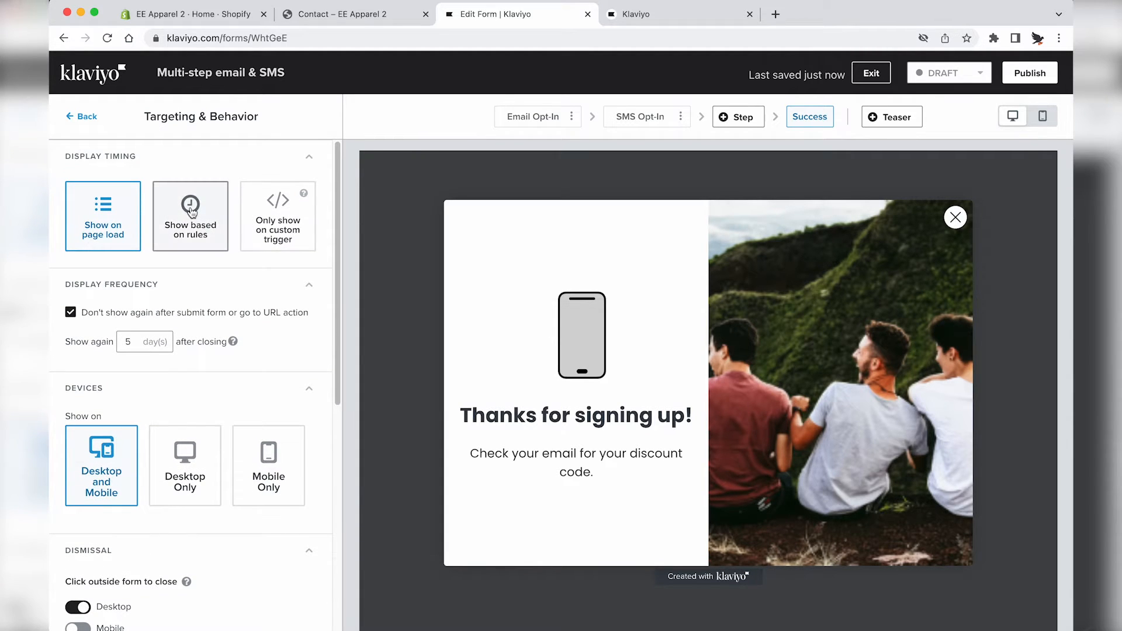
pyautogui.click(190, 212)
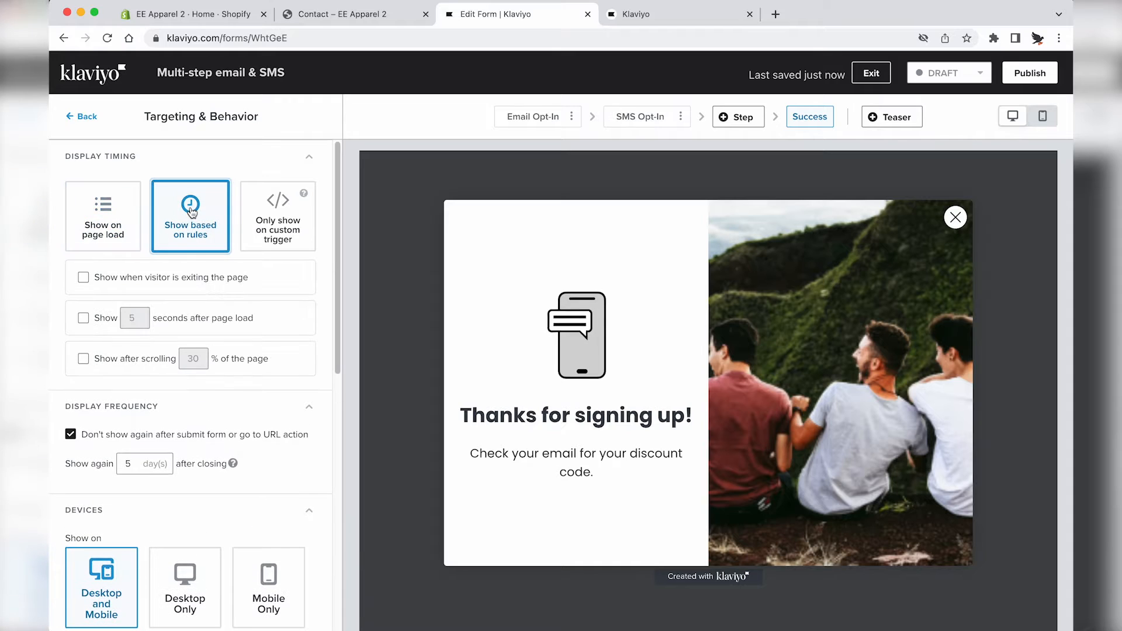
pyautogui.click(135, 283)
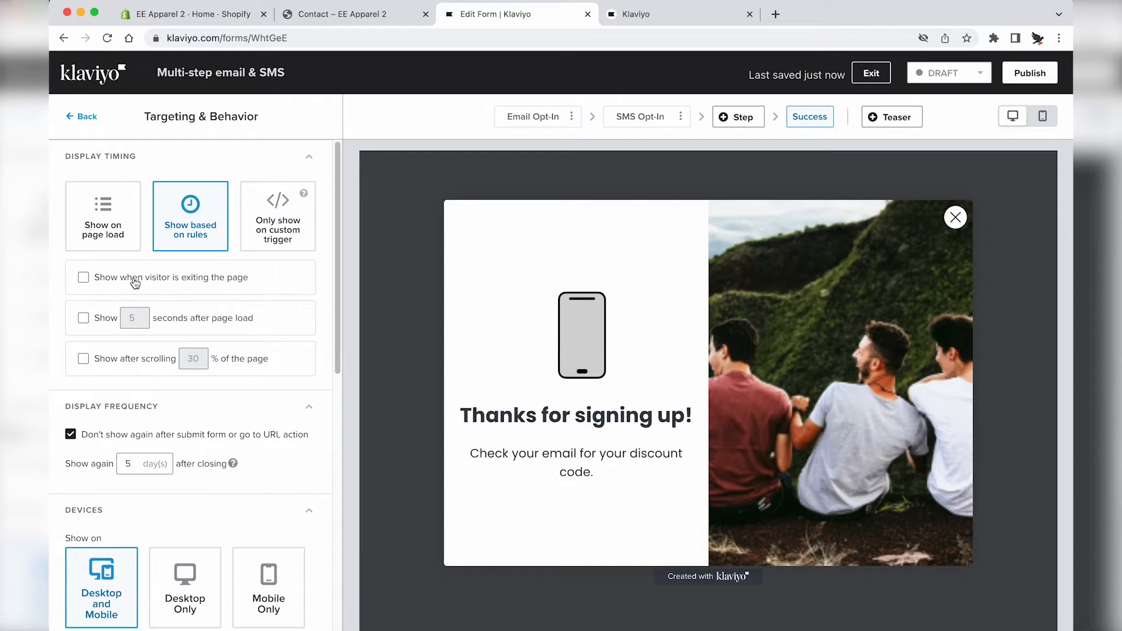
pyautogui.click(104, 322)
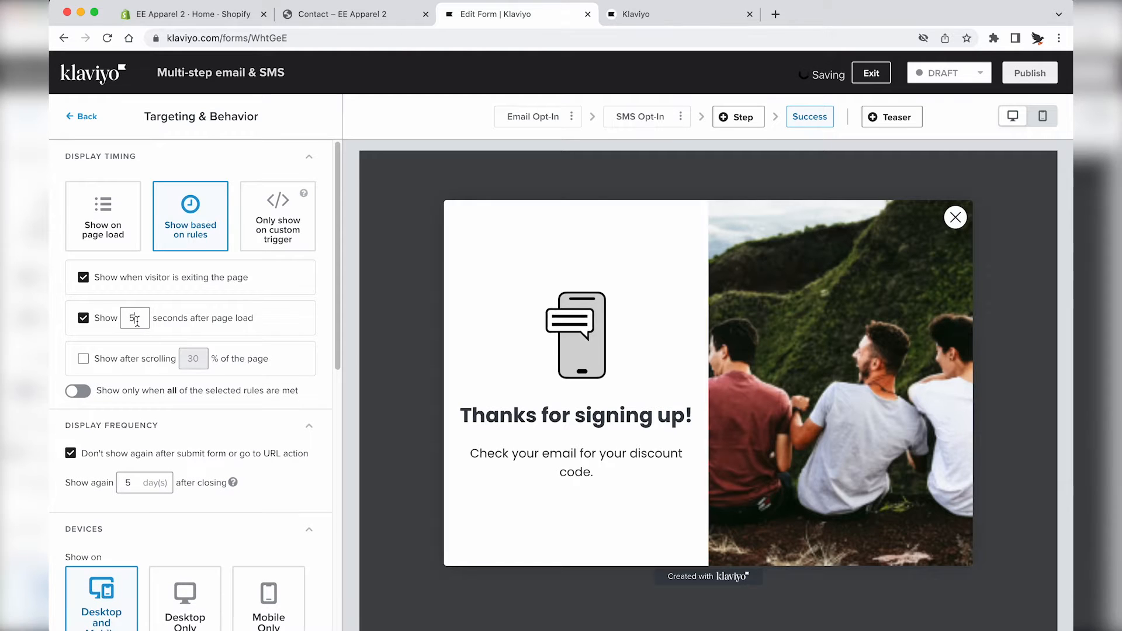
pyautogui.click(129, 362)
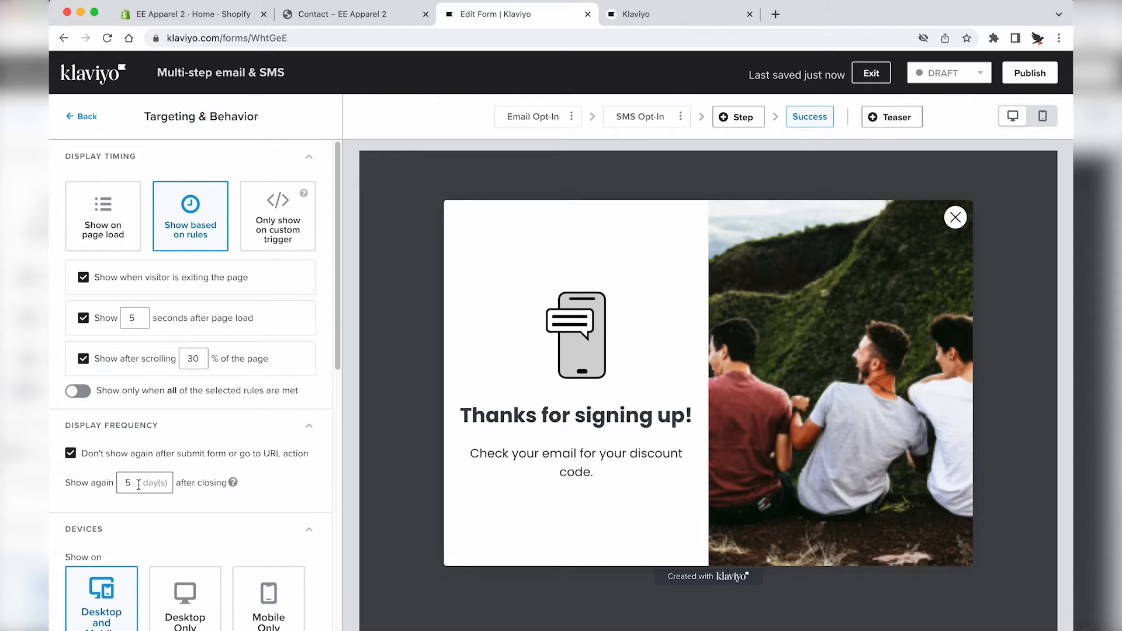
pyautogui.moveTo(234, 487)
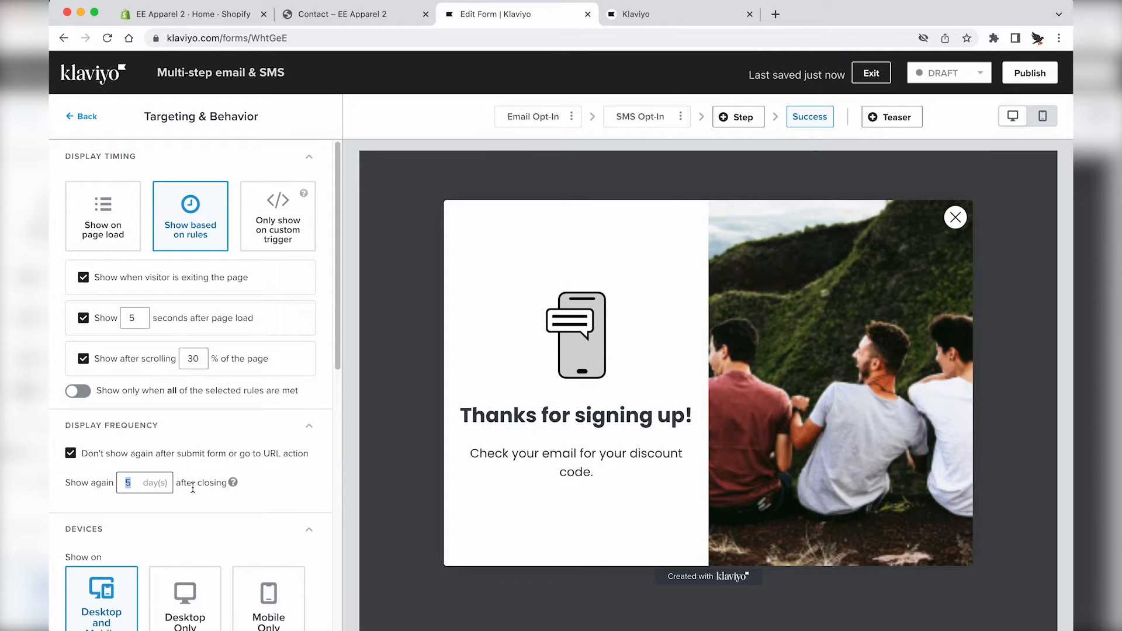
pyautogui.write('3')
# Step: Try to hide the form on URLs containing "/cart"
pyautogui.scroll(-5, 218, 529)
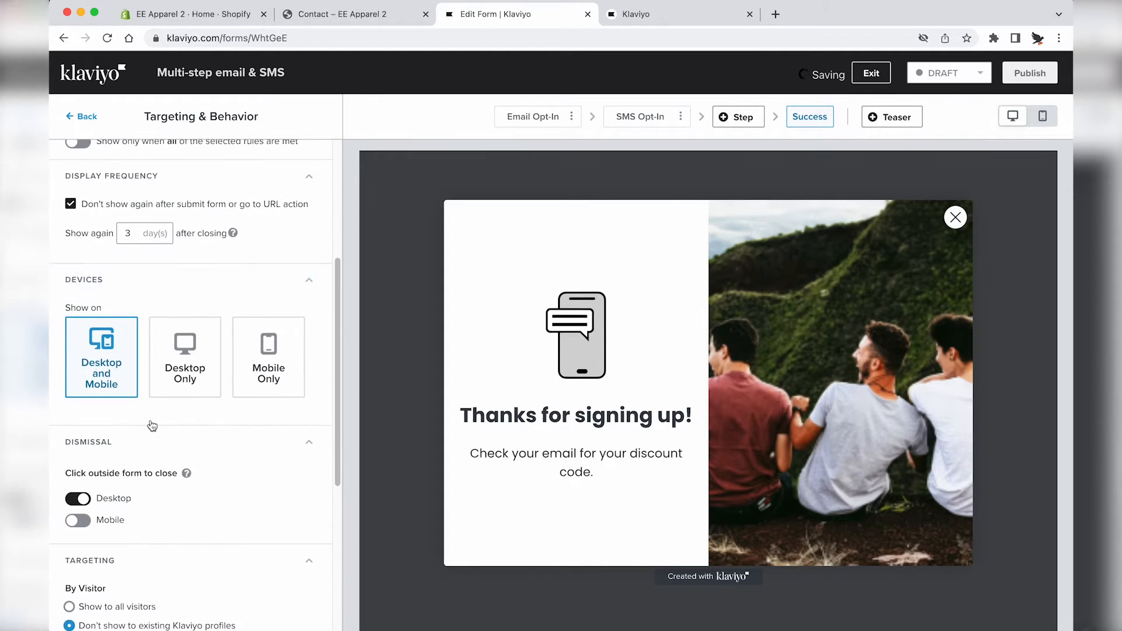
pyautogui.scroll(-3, 125, 364)
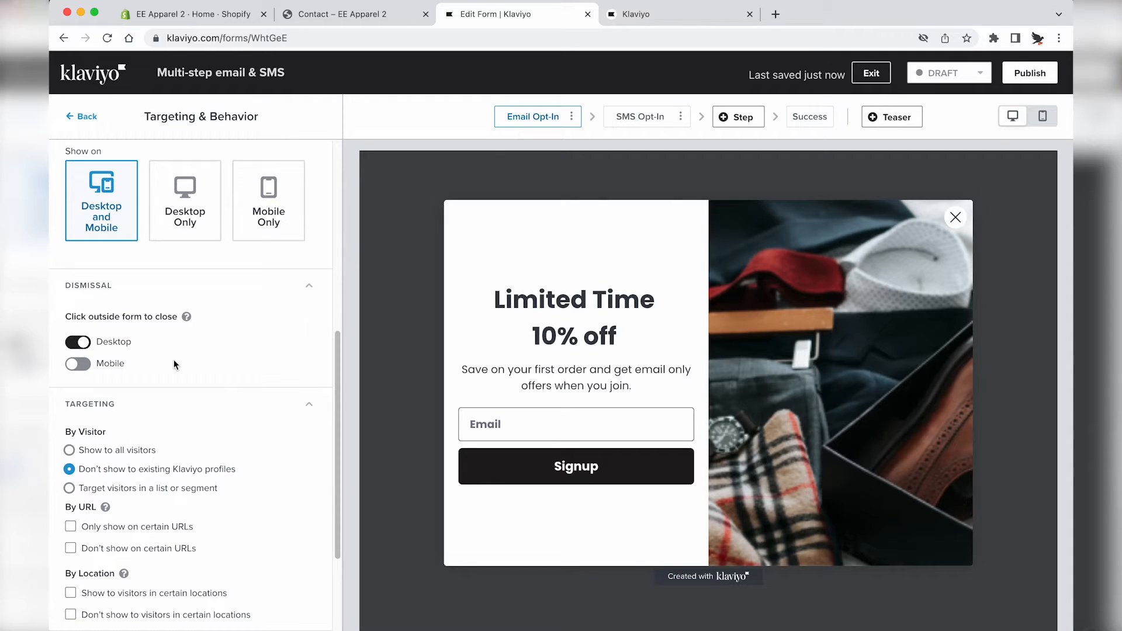
pyautogui.scroll(-1, 156, 421)
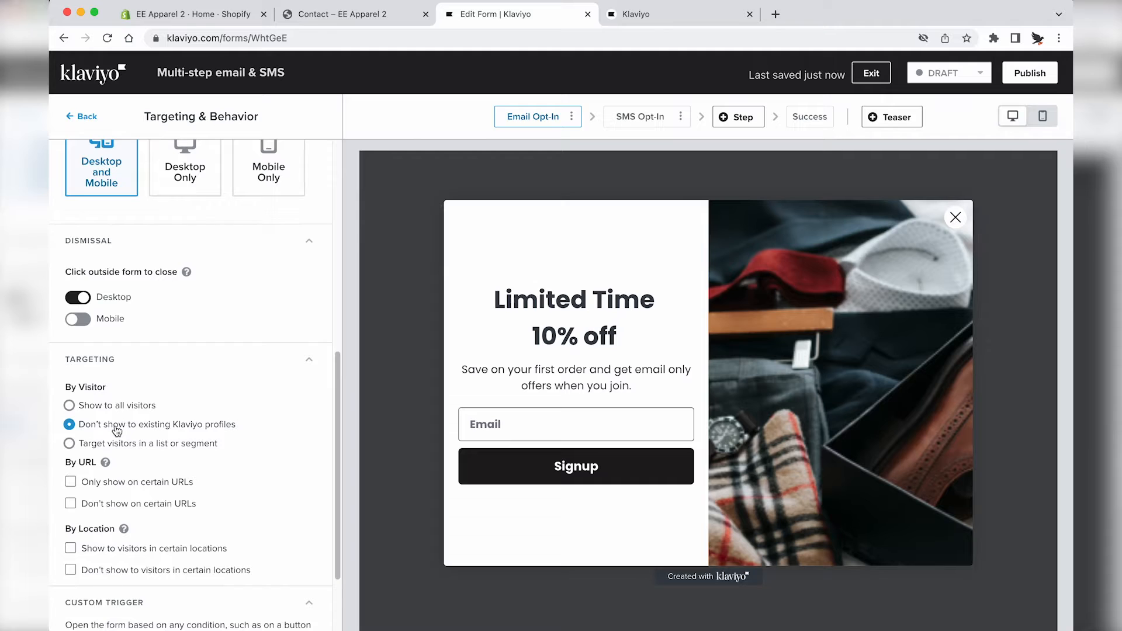
pyautogui.scroll(-3, 117, 431)
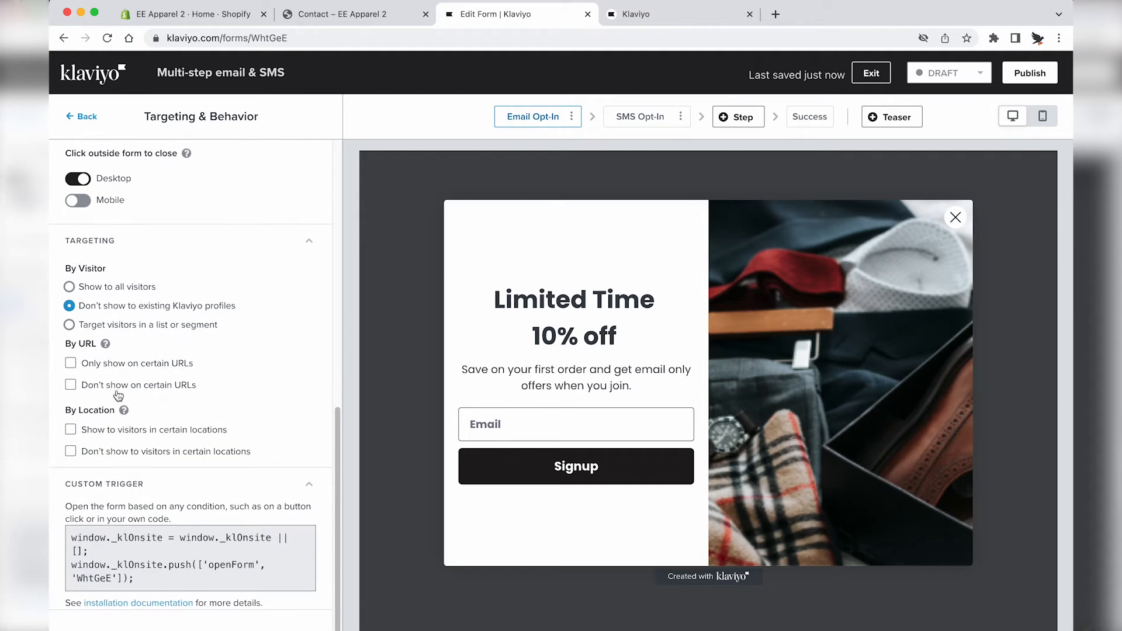
pyautogui.click(119, 390)
pyautogui.click(229, 404)
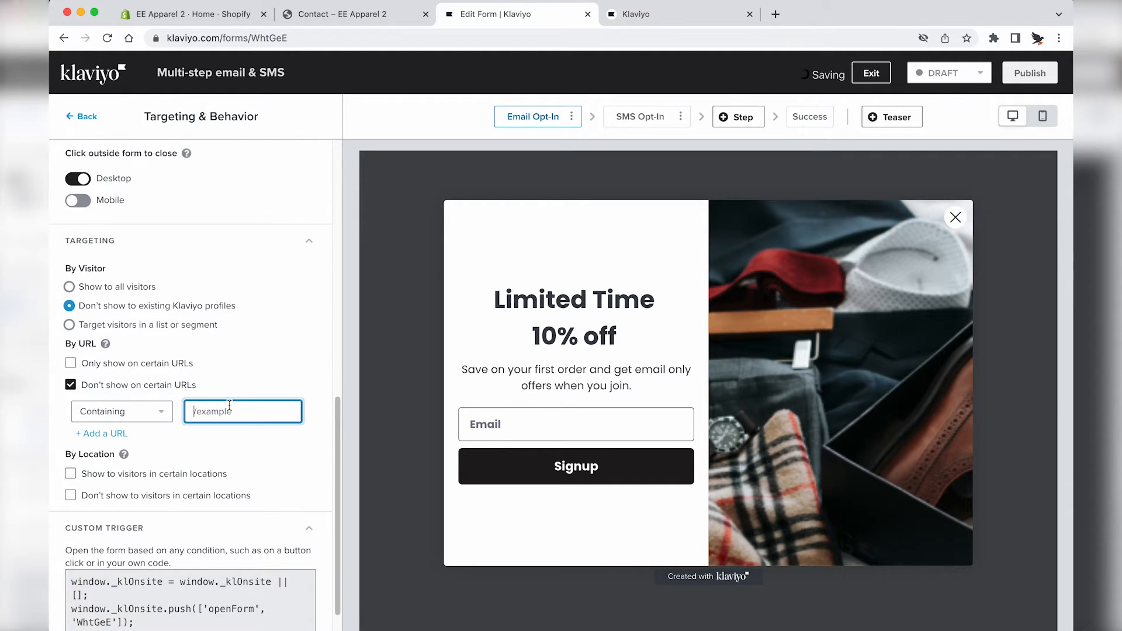
pyautogui.write('/cart')
pyautogui.press('BackSpace')
pyautogui.press('BackSpace')
pyautogui.press('BackSpace')
pyautogui.press('BackSpace')
pyautogui.press('BackSpace')
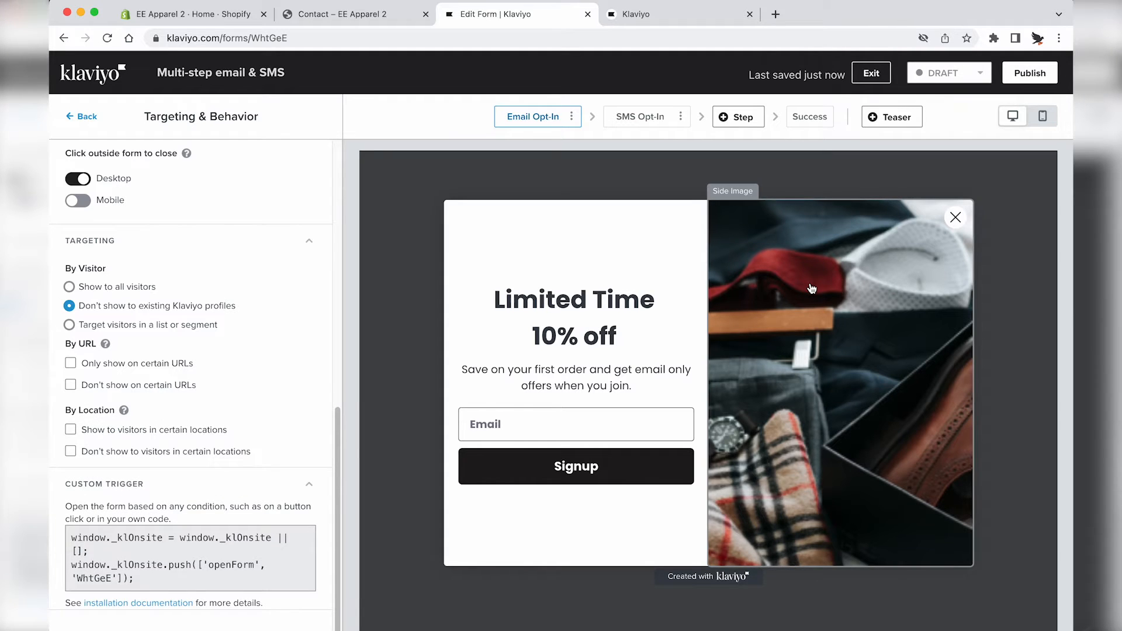
# Step: Publish the multi-step email and SMS form on the website
pyautogui.click(950, 73)
pyautogui.click(949, 118)
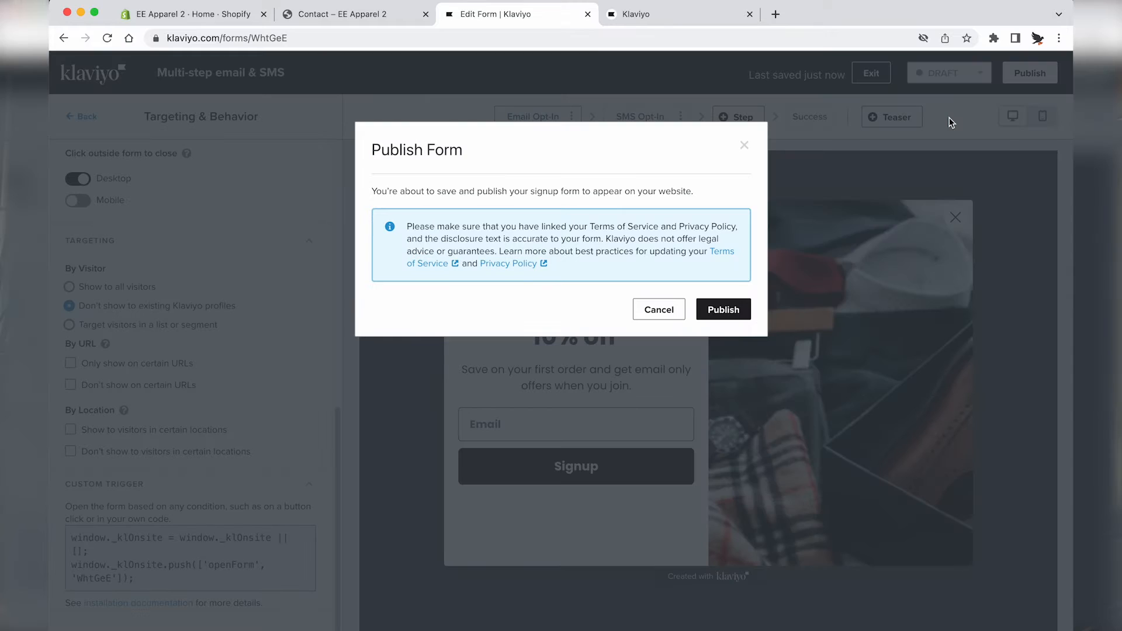
pyautogui.click(724, 311)
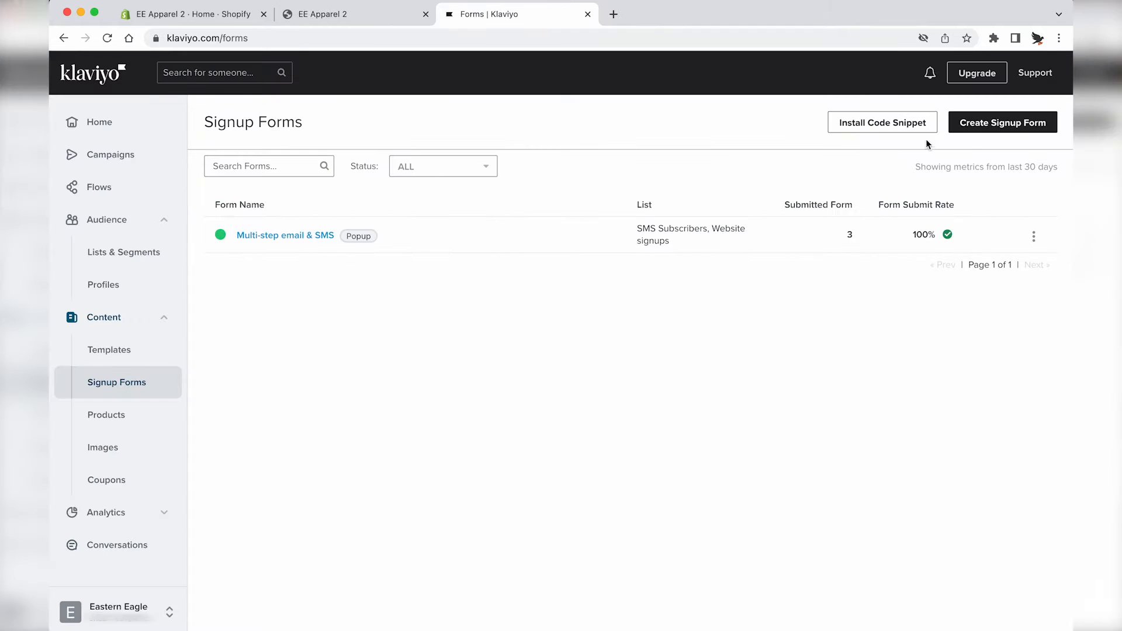
# Step: Create an embedded form from the Simple email signup template, named "Embedded Email Signup", with Website signups as its email subscriber list
pyautogui.click(982, 122)
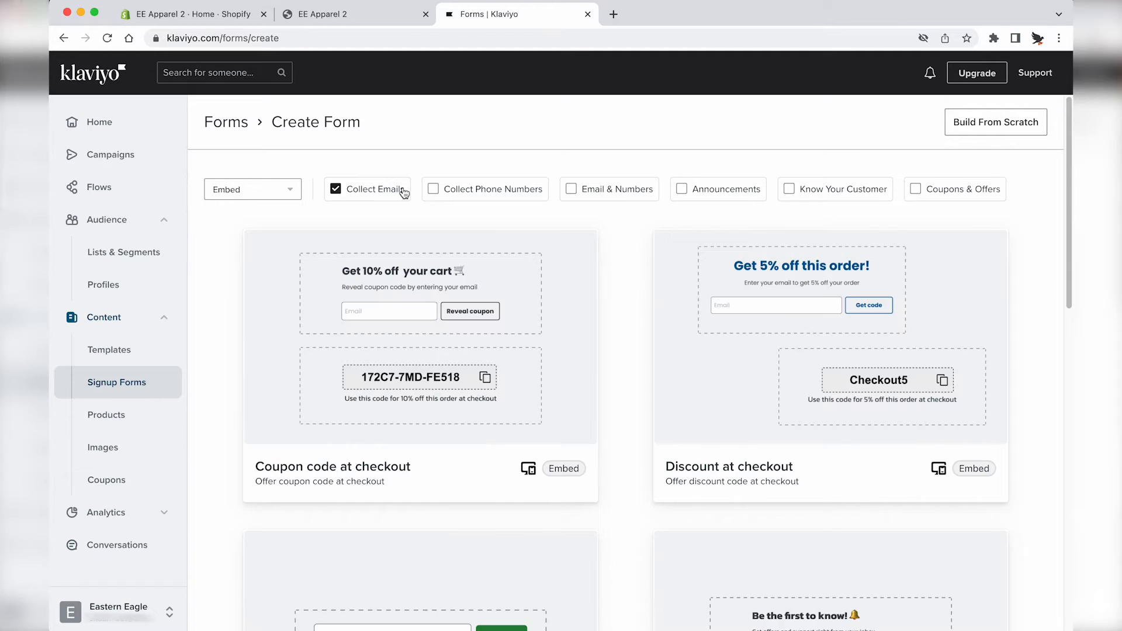
pyautogui.scroll(-3, 419, 346)
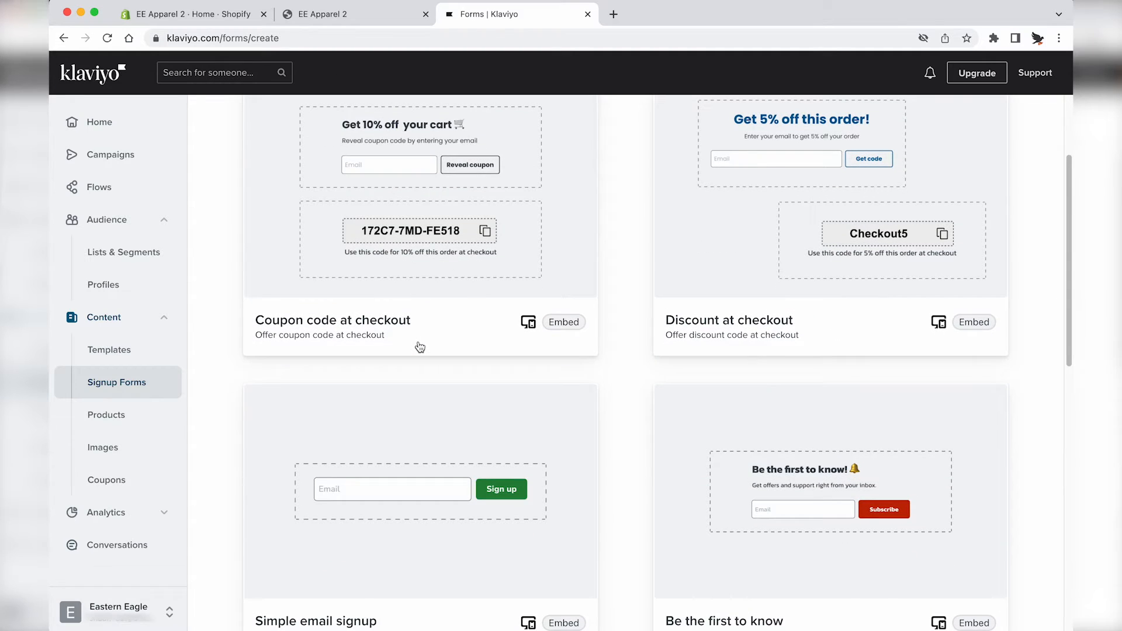
pyautogui.scroll(-3, 416, 422)
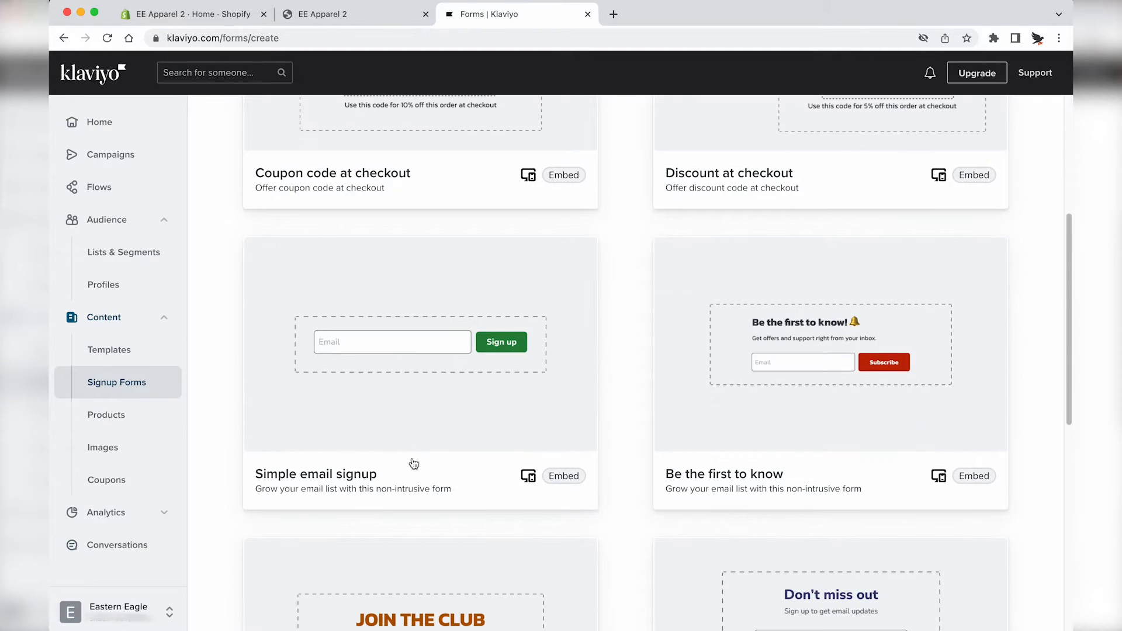
pyautogui.click(533, 437)
pyautogui.tripleClick(432, 223)
pyautogui.write('Embedded Email Signup')
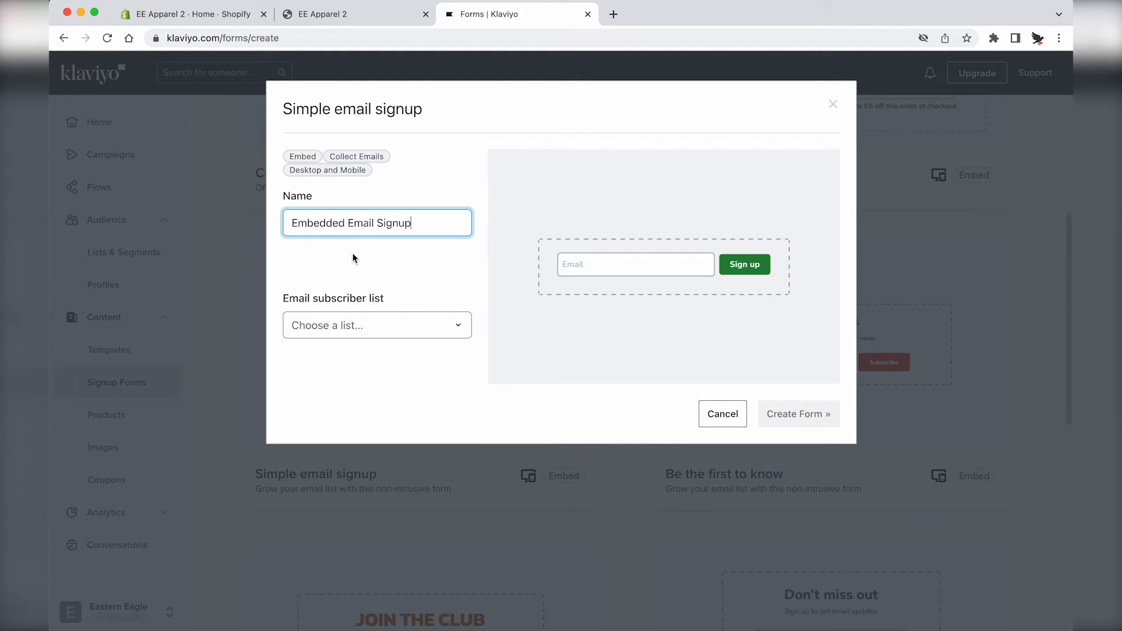
pyautogui.click(329, 326)
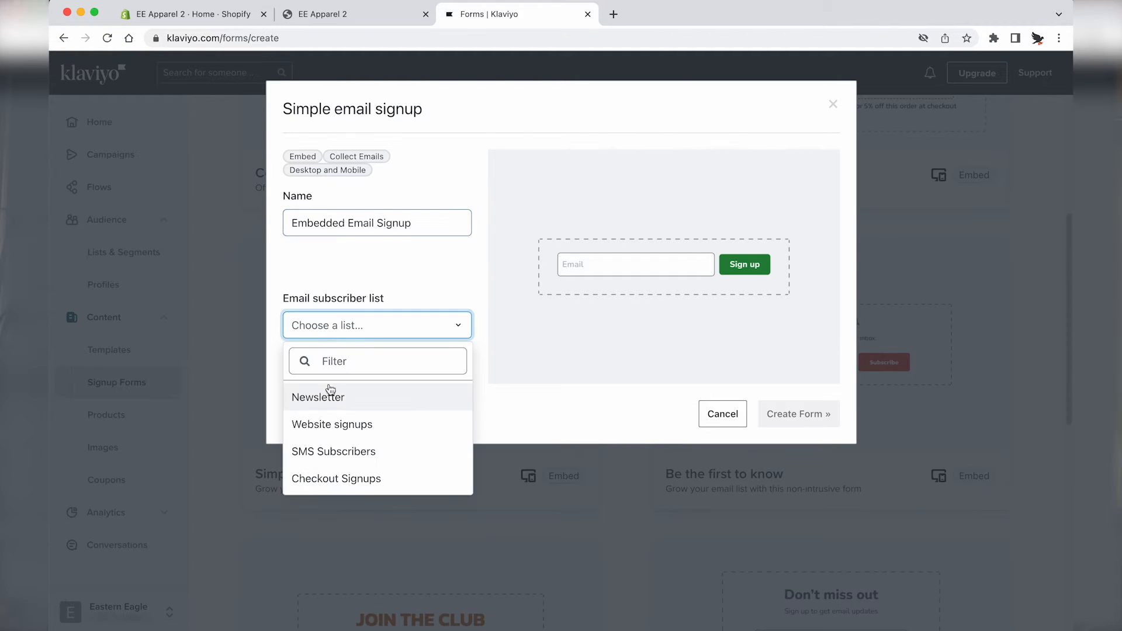
pyautogui.click(334, 424)
pyautogui.click(825, 413)
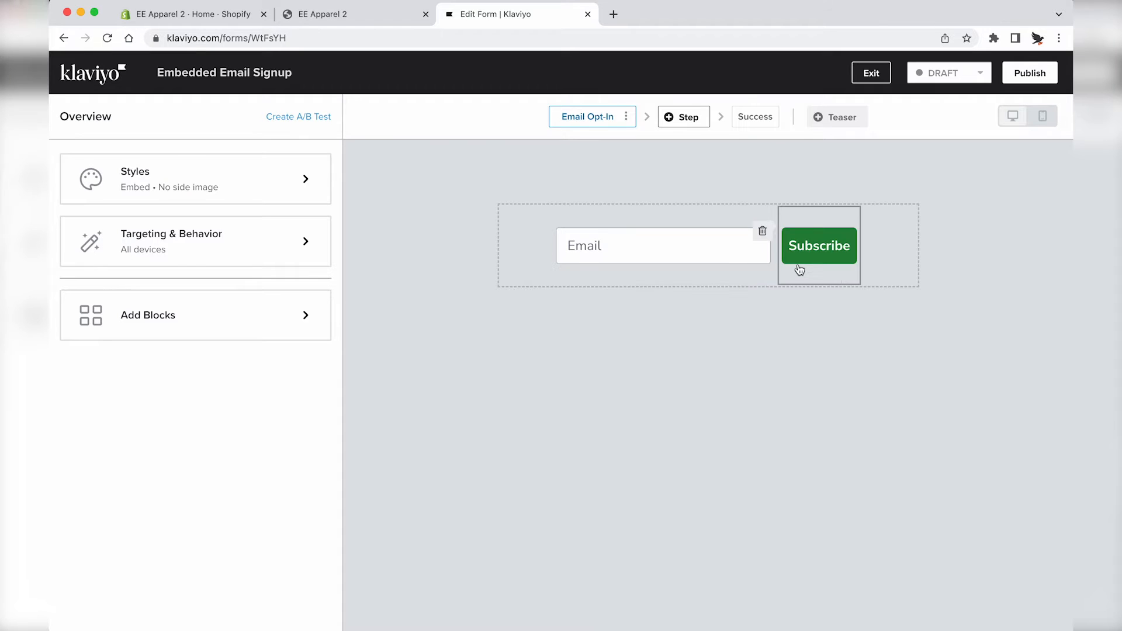
# Step: Add a text block above the email field reading "10% off your first order"
pyautogui.click(195, 315)
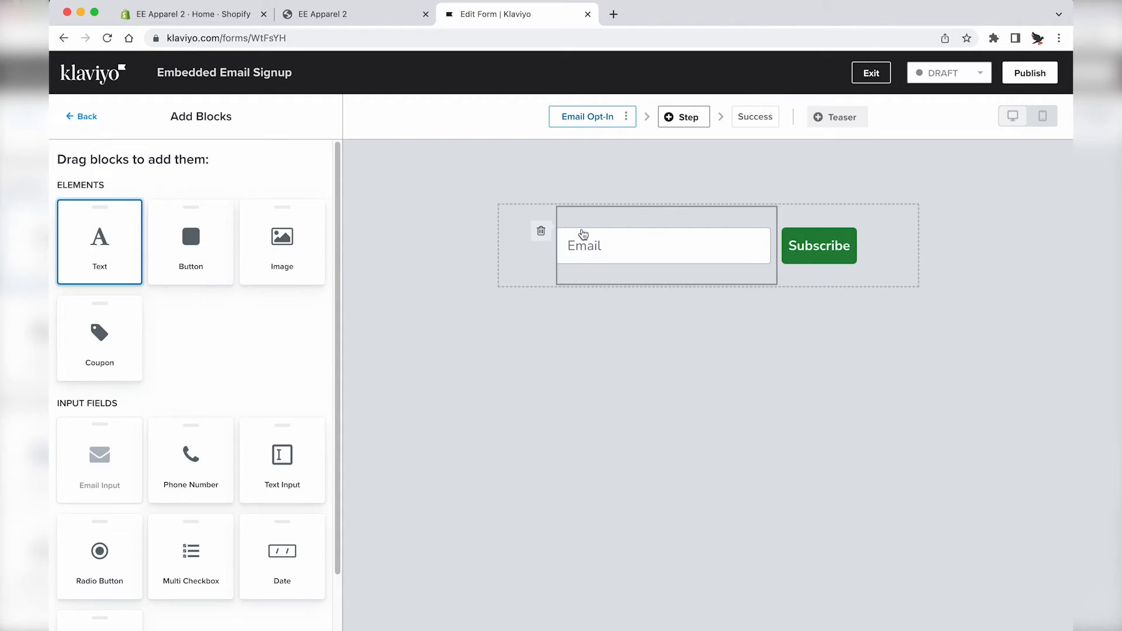
pyautogui.moveTo(581, 230); pyautogui.dragTo(579, 234)
pyautogui.hotkey('ctrl', 'a')
pyautogui.write('10% off your first order')
# Step: Center the heading text and format it in Poppins at 36px
pyautogui.hotkey('ctrl', 'a')
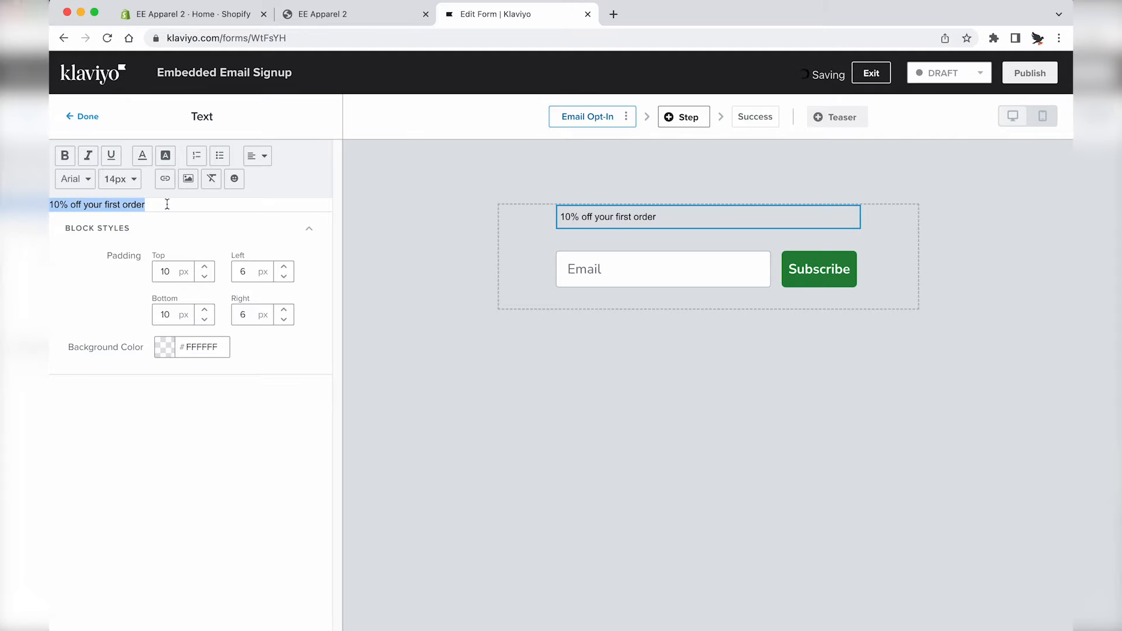
pyautogui.click(257, 155)
pyautogui.click(256, 204)
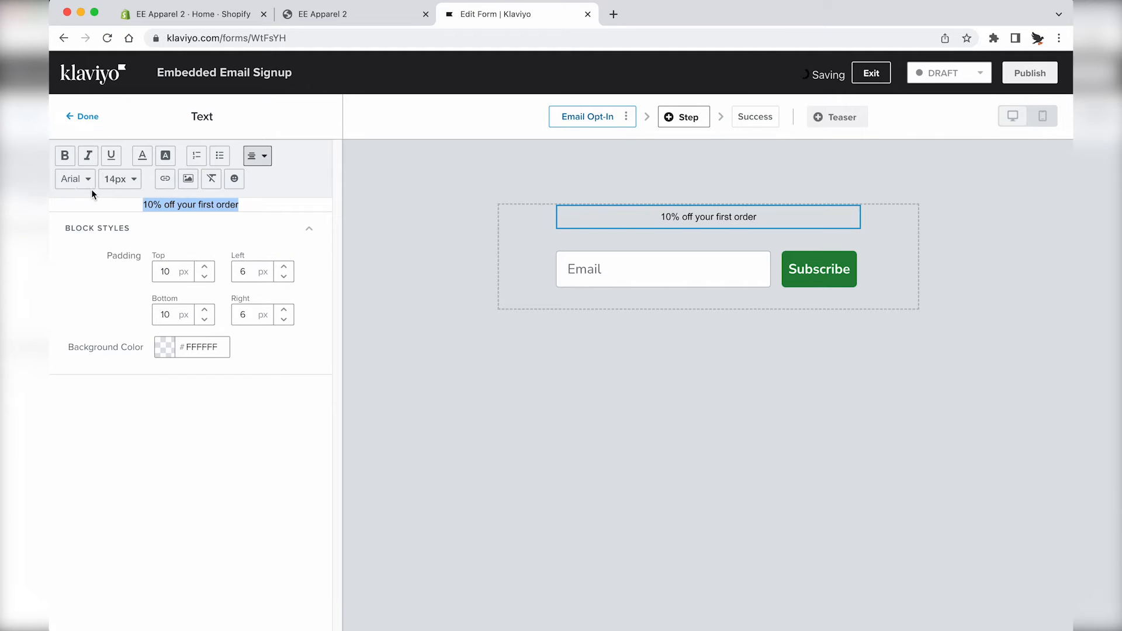
pyautogui.click(74, 179)
pyautogui.click(87, 536)
pyautogui.click(138, 179)
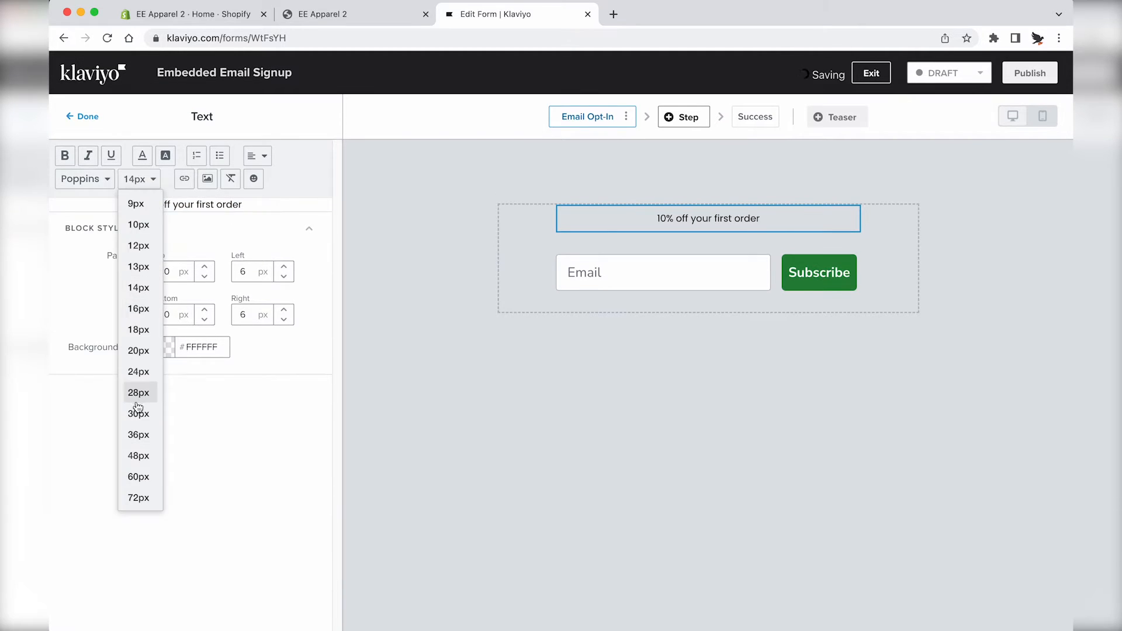
pyautogui.click(138, 436)
# Step: Change the Subscribe button's background color to dark gray
pyautogui.click(819, 295)
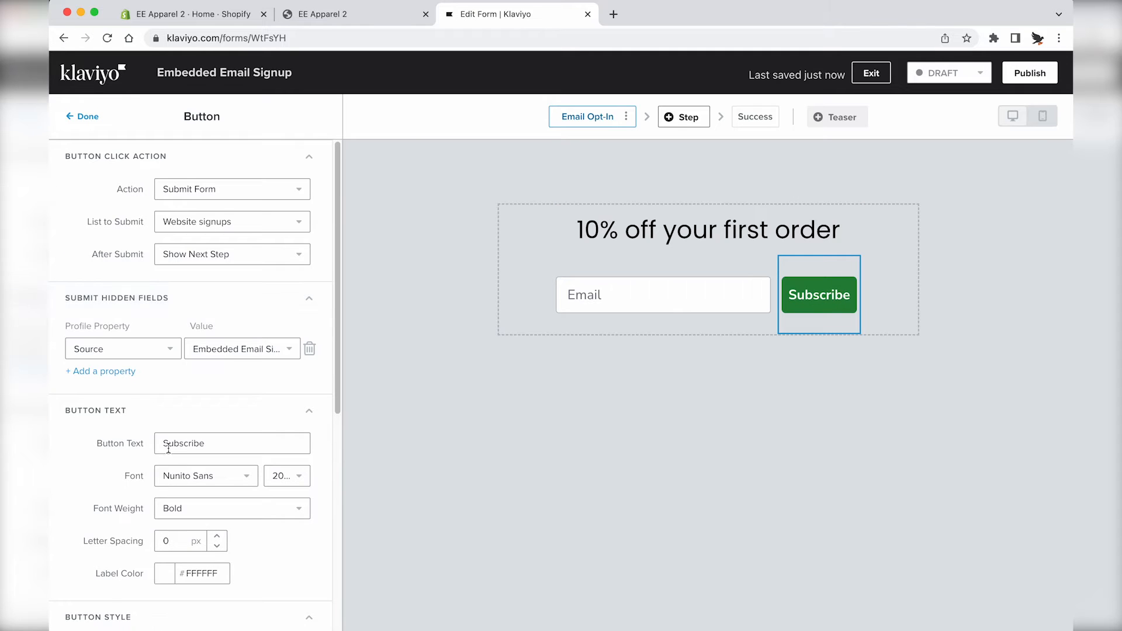
pyautogui.scroll(-5, 208, 402)
pyautogui.click(208, 409)
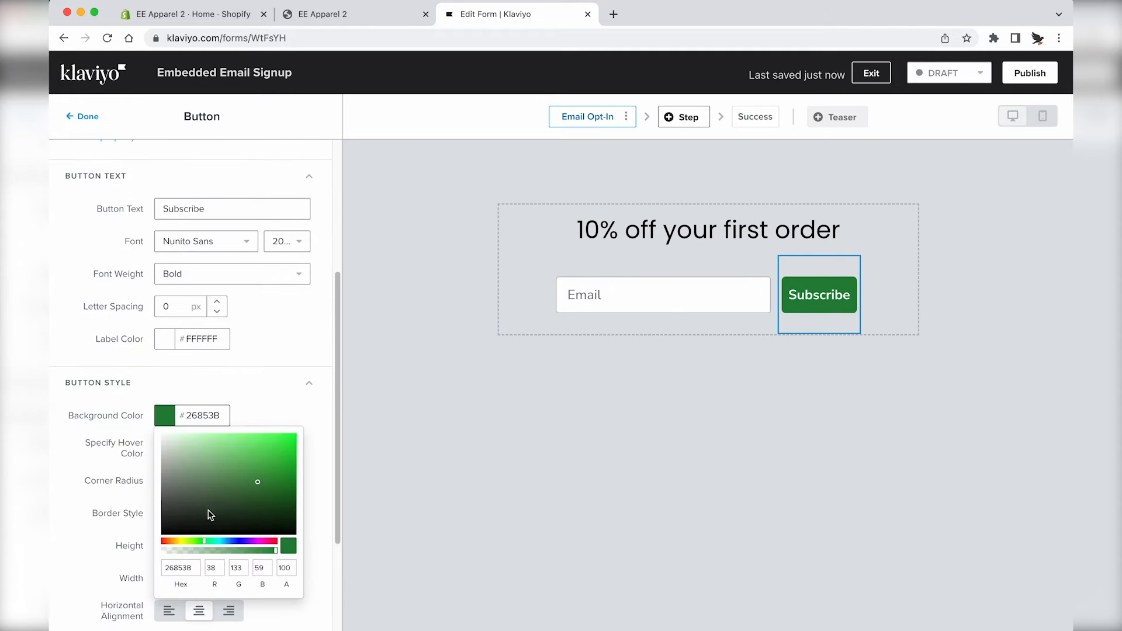
pyautogui.click(166, 517)
pyautogui.click(263, 387)
# Step: Change the heading above the email field to "Limited time 10%"
pyautogui.click(613, 283)
pyautogui.click(621, 235)
pyautogui.click(193, 214)
pyautogui.click(59, 215)
pyautogui.write('Limited time')
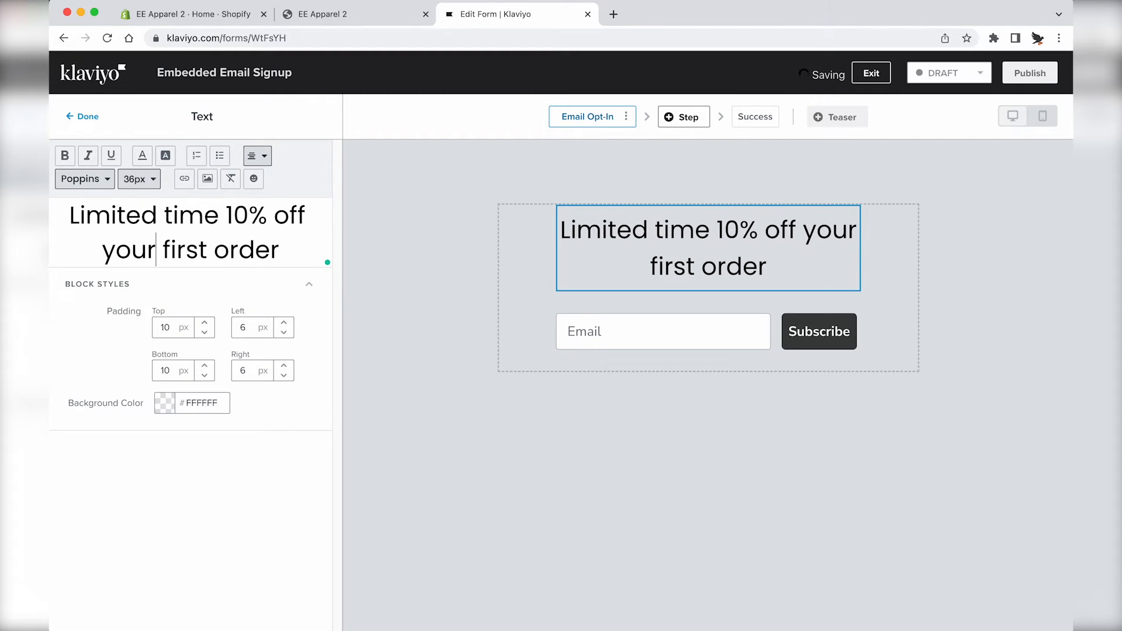
pyautogui.press('super+Right')
pyautogui.hotkey('alt', 'shift', 'Left')
pyautogui.hotkey('alt', 'shift', 'Left')
pyautogui.hotkey('alt', 'shift', 'Left')
pyautogui.hotkey('alt', 'shift', 'Left')
pyautogui.press('BackSpace')
pyautogui.press('BackSpace')
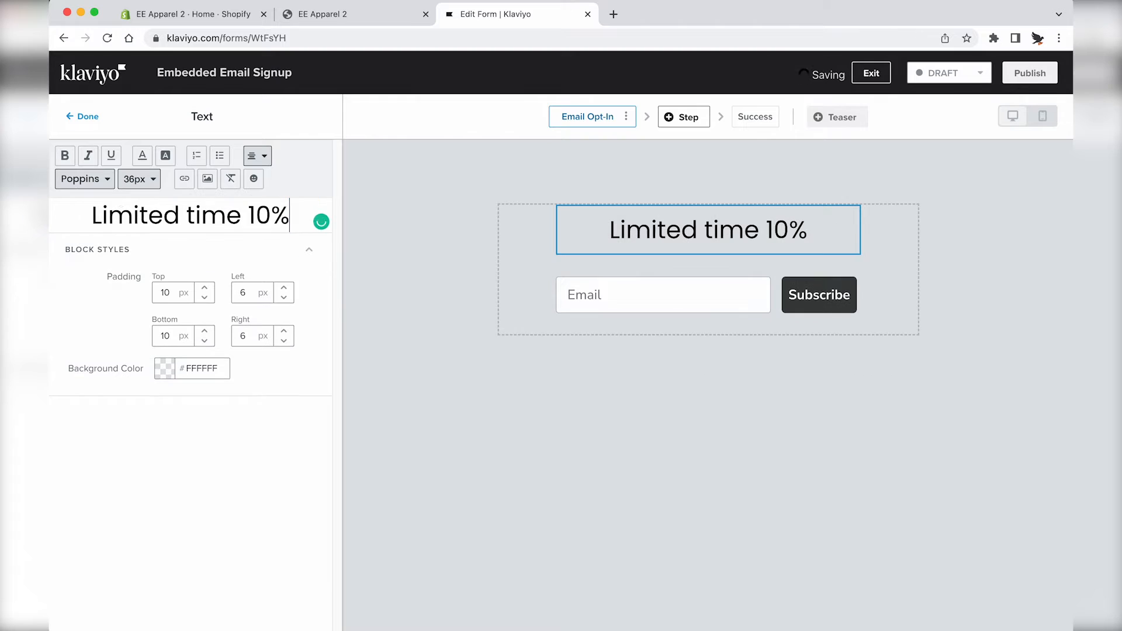
# Step: Set the top padding of the email input block to 0 px
pyautogui.click(664, 262)
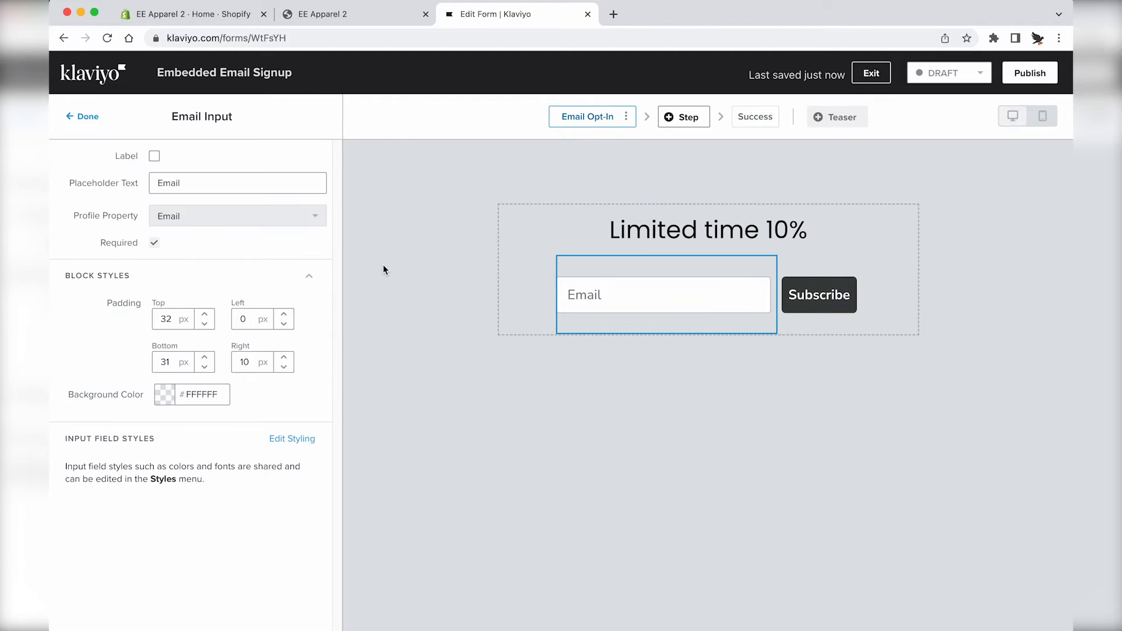
pyautogui.click(204, 324)
pyautogui.click(779, 265)
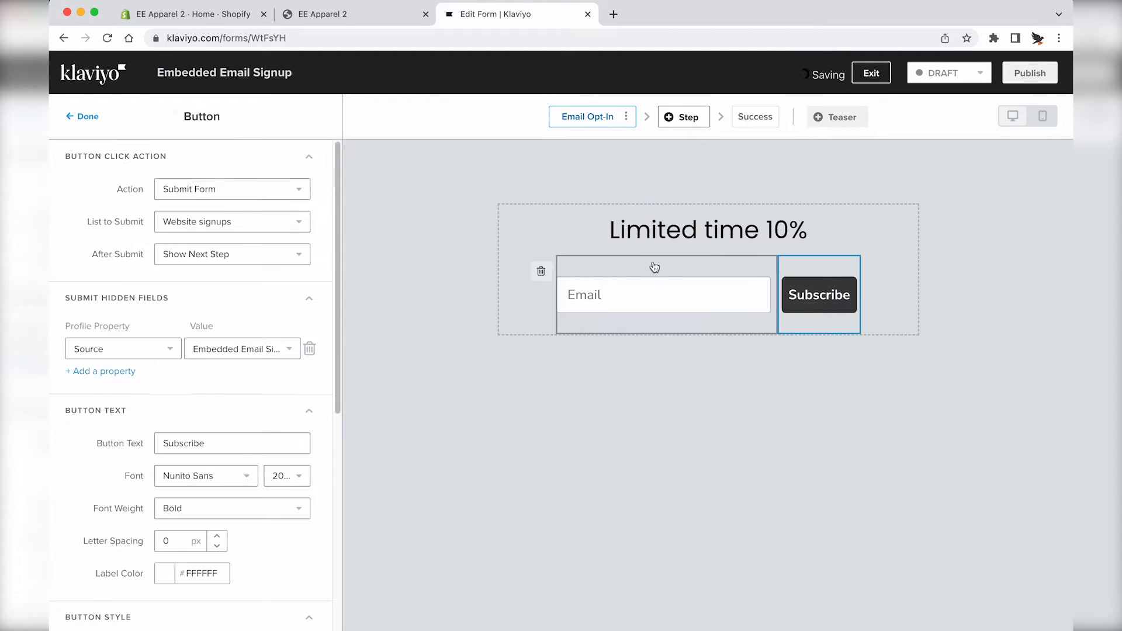
pyautogui.click(653, 263)
pyautogui.moveTo(170, 320); pyautogui.dragTo(129, 318)
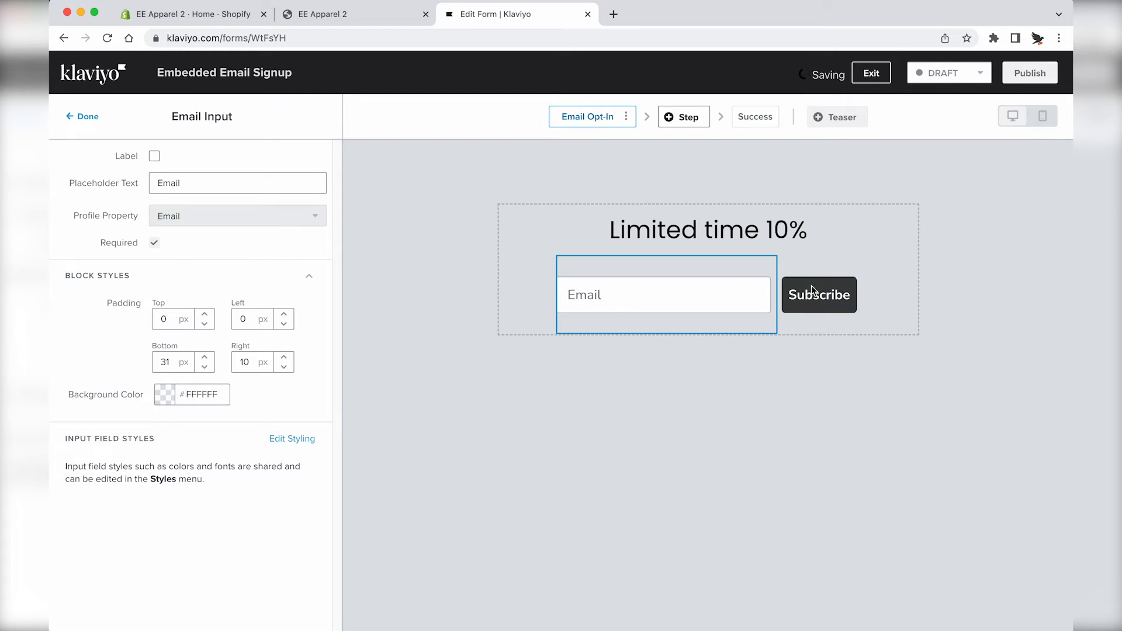
# Step: Set the top padding of the Subscribe button block to 0 px and return to the form overview
pyautogui.click(796, 294)
pyautogui.scroll(-7, 237, 367)
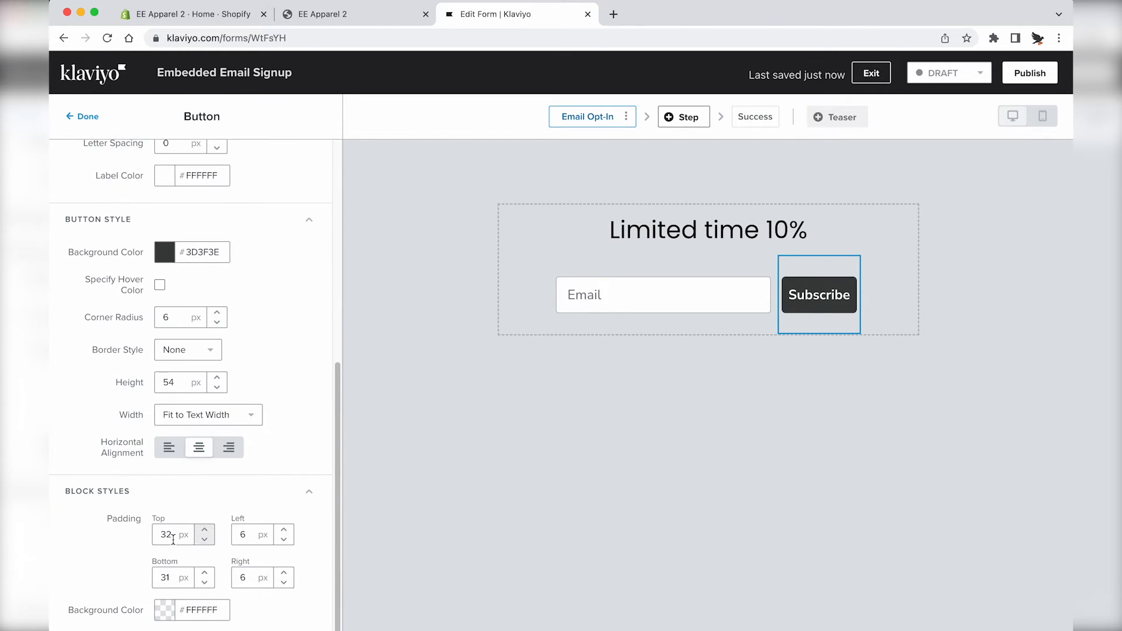
pyautogui.write('0')
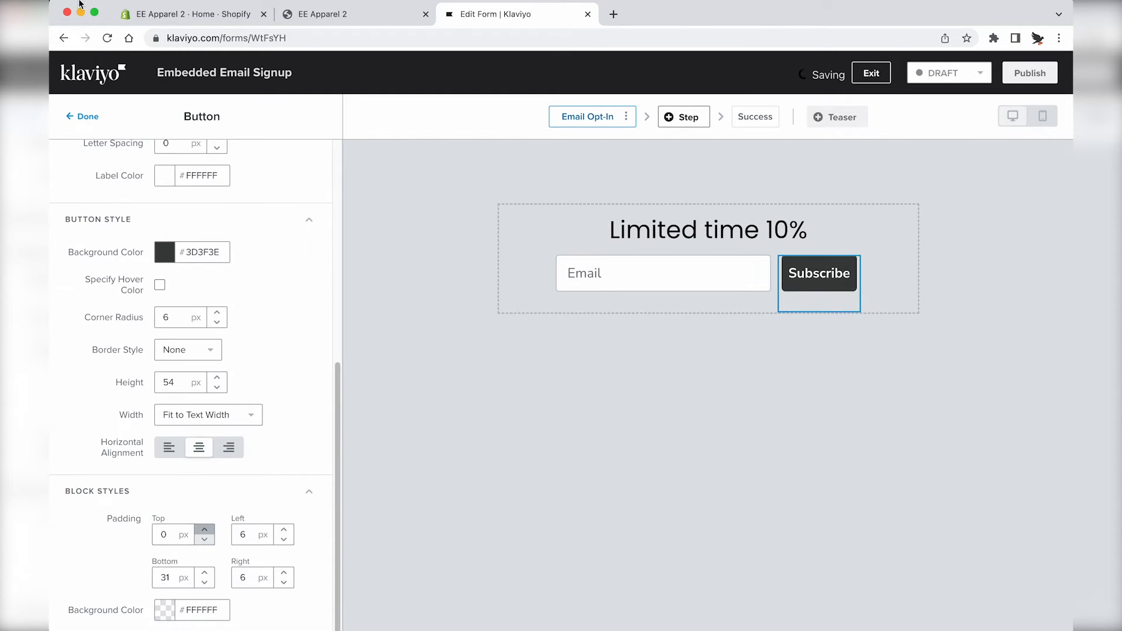
pyautogui.click(90, 122)
pyautogui.click(811, 273)
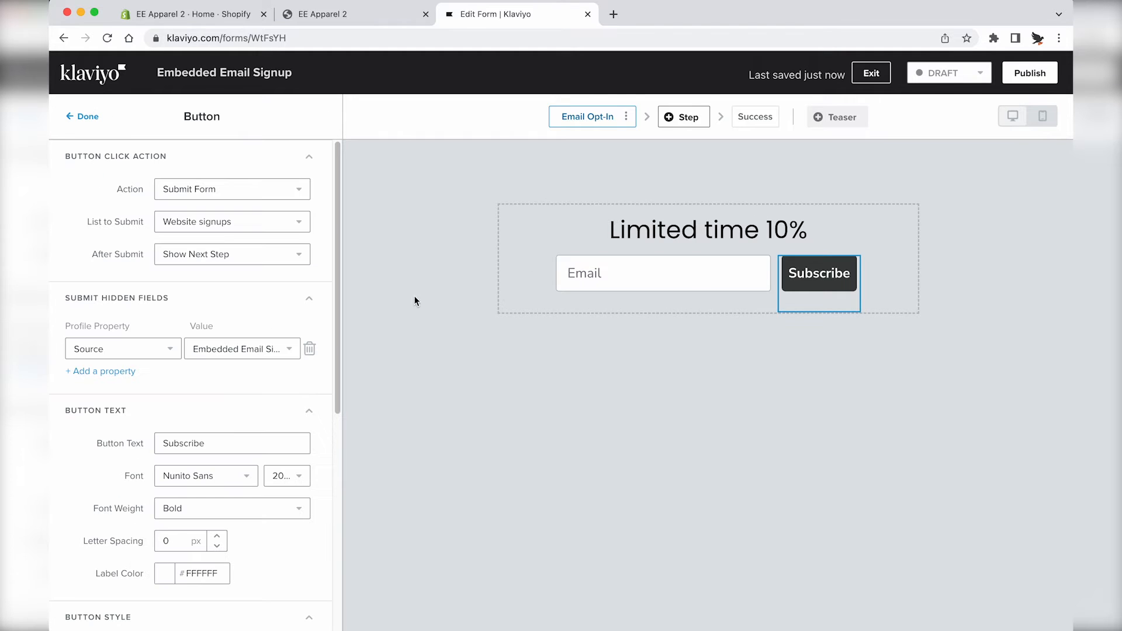
pyautogui.click(87, 117)
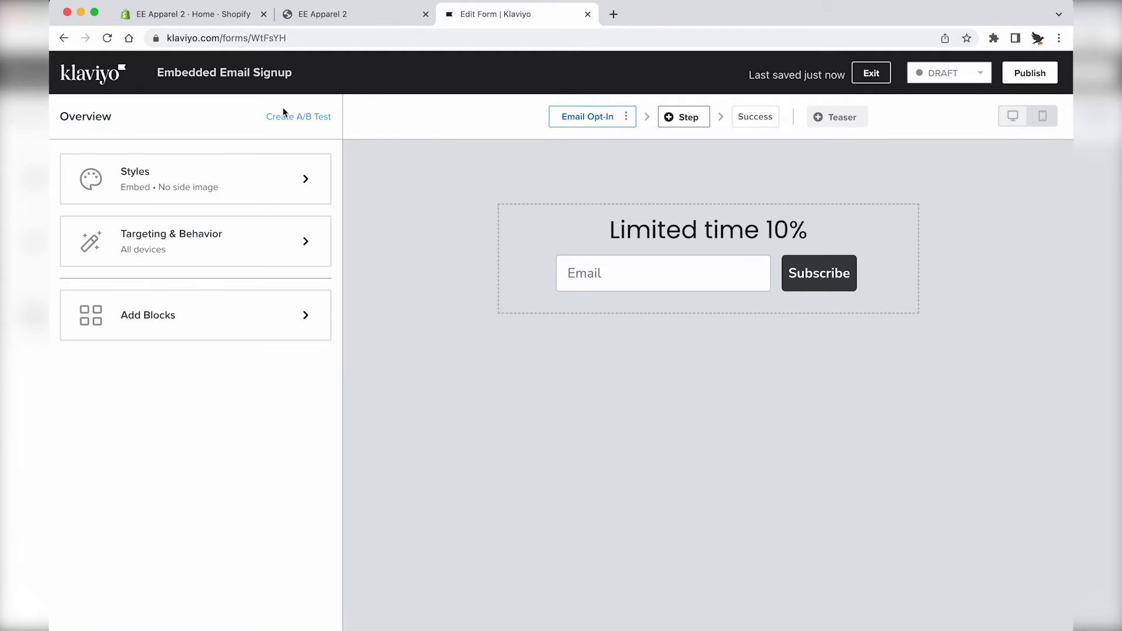
# Step: Add an SMS Opt-In step after the Email Opt-In step and open its phone number block
pyautogui.click(689, 121)
pyautogui.click(438, 221)
pyautogui.click(381, 317)
pyautogui.click(352, 419)
pyautogui.click(798, 379)
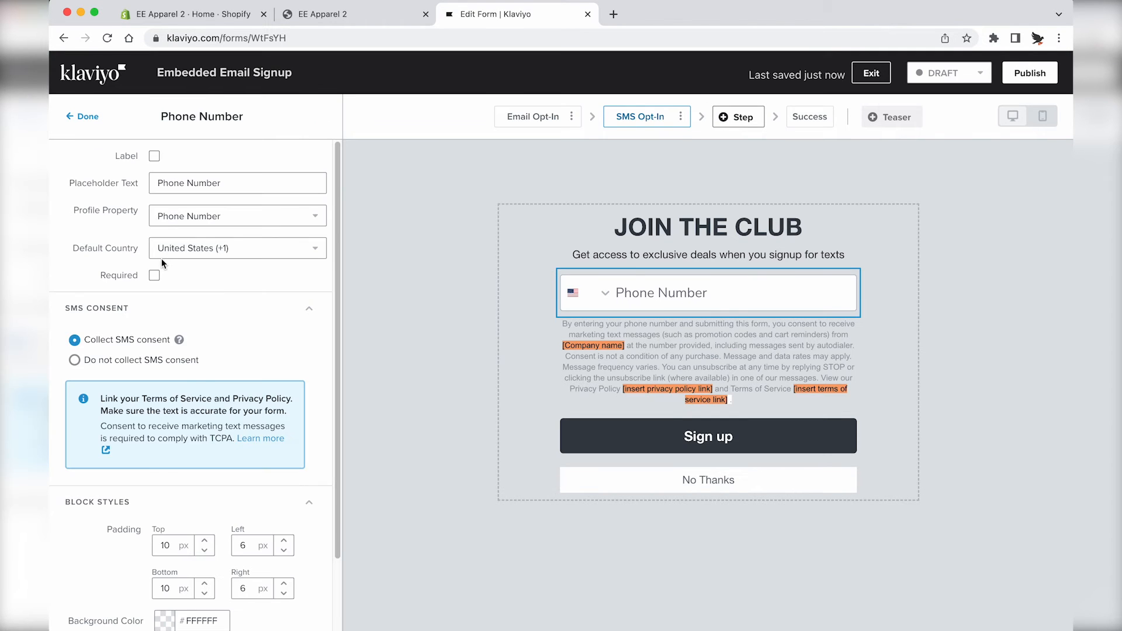
# Step: Set the phone number block's default country to Australia (+61)
pyautogui.click(204, 249)
pyautogui.scroll(20, 211, 438)
pyautogui.scroll(-2, 210, 507)
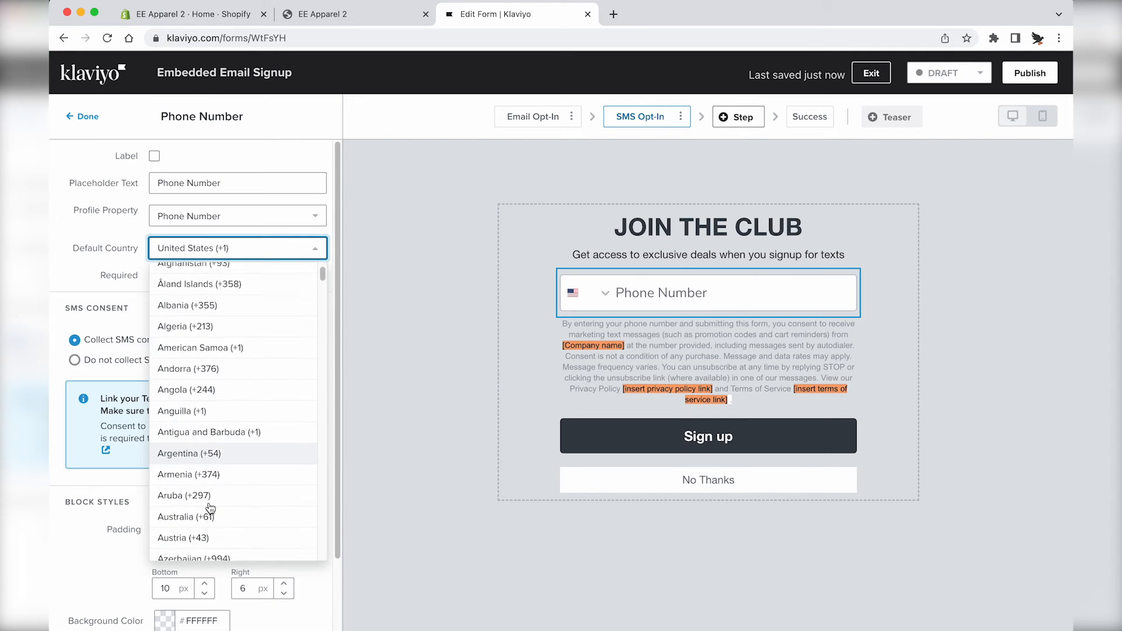
pyautogui.click(211, 511)
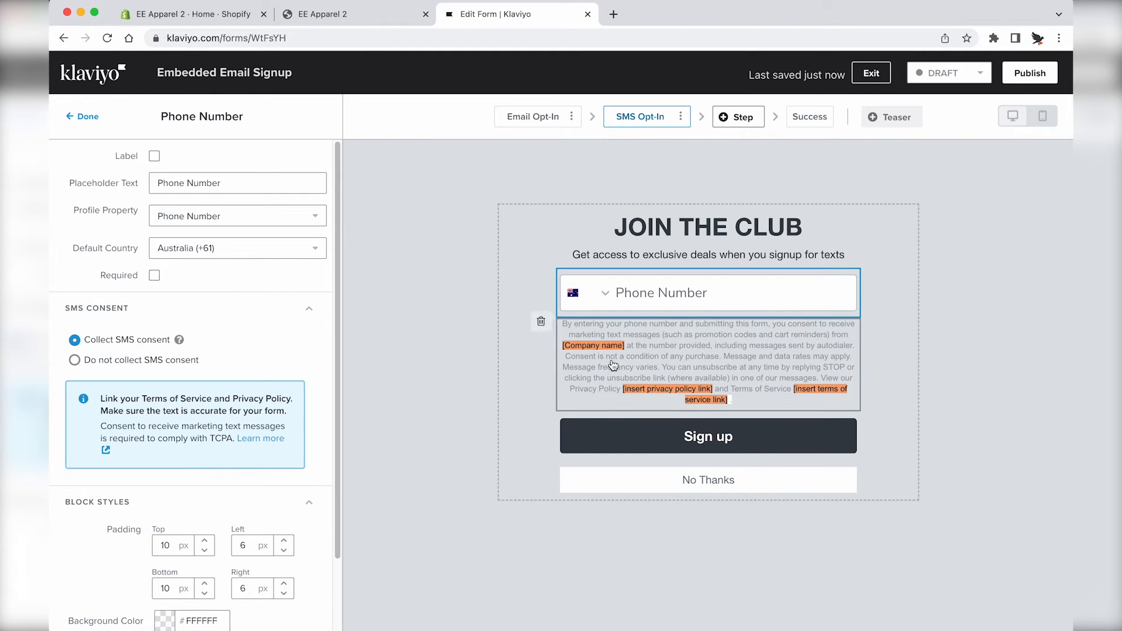
# Step: In the SMS consent text, replace the company name placeholder with "Eastern Eagle" and delete the privacy policy link placeholder
pyautogui.click(612, 364)
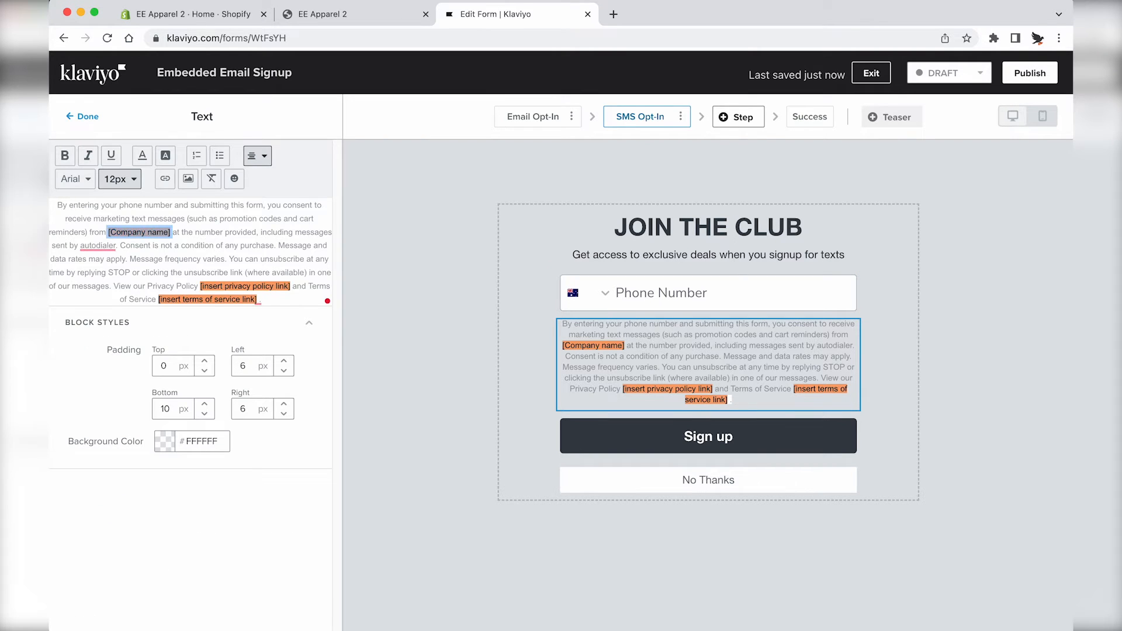
pyautogui.write('Eastern Eagle')
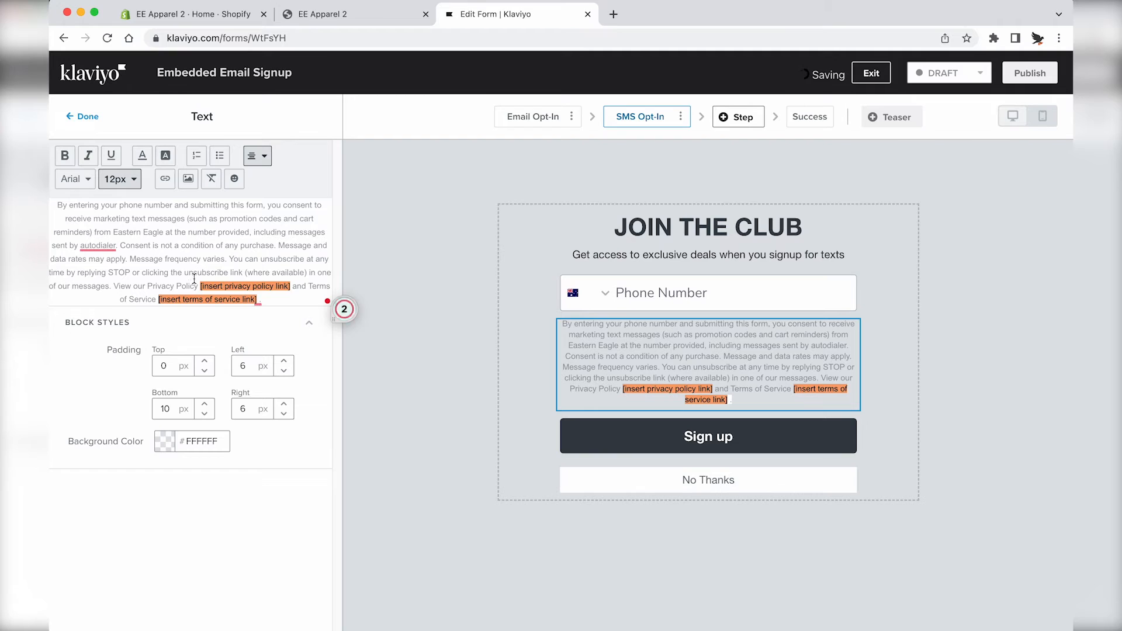
pyautogui.moveTo(199, 286); pyautogui.dragTo(291, 287)
pyautogui.press('BackSpace')
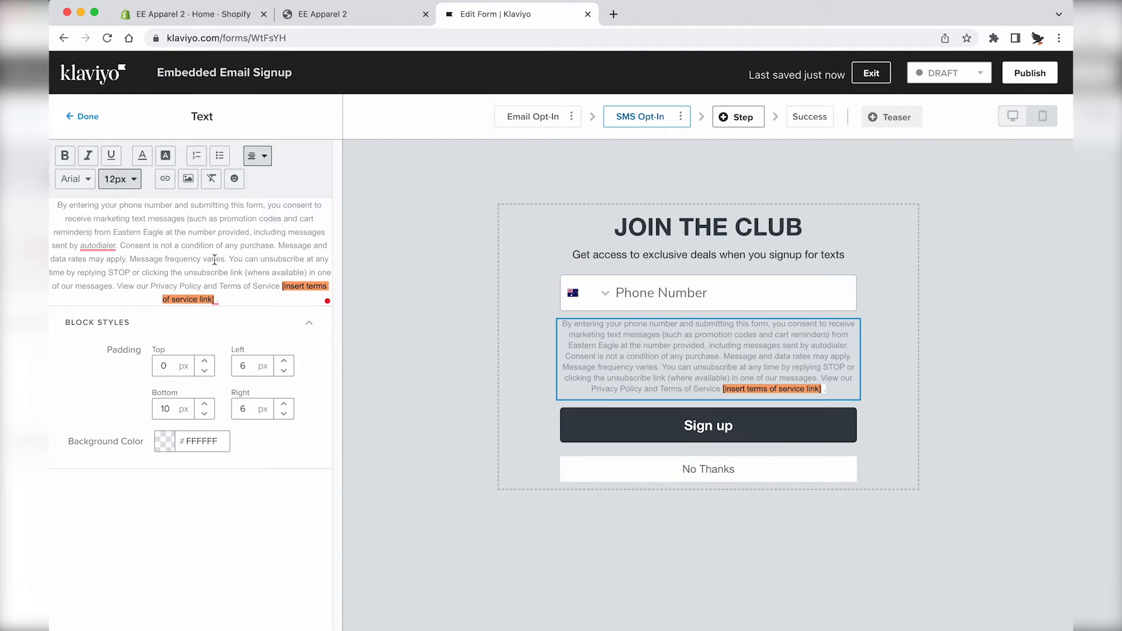
# Step: Turn the words "Privacy Policy" in the consent text into a hyperlink using the copied address
pyautogui.press('super+k')
pyautogui.press('super+v')
pyautogui.press('Return')
# Step: Hyperlink the words "Terms of Service" in the consent text and delete the terms of service link placeholder
pyautogui.hotkey('alt', 'Right')
pyautogui.press('Right')
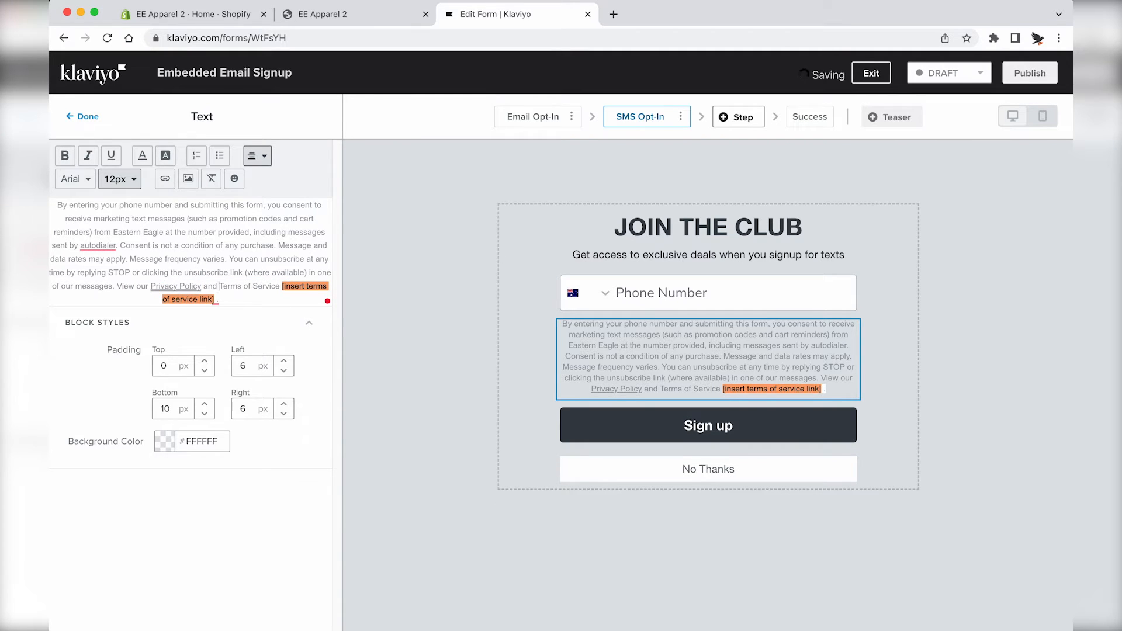
pyautogui.press('super+k')
pyautogui.press('super+v')
pyautogui.press('Return')
pyautogui.hotkey('alt', 'shift', 'Right')
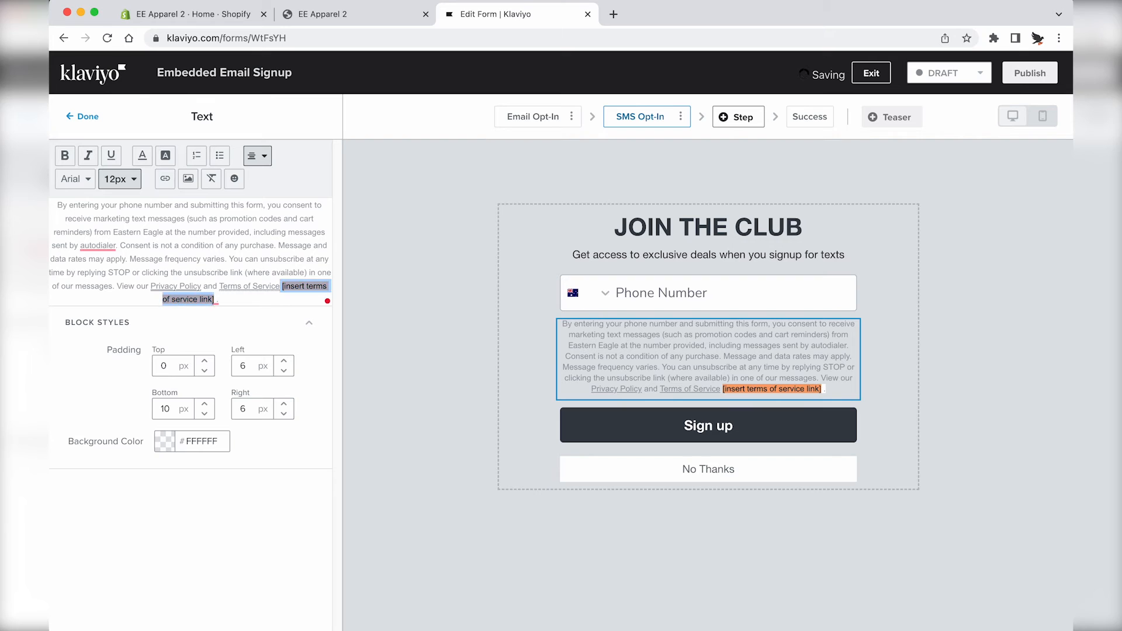
pyautogui.press('BackSpace')
pyautogui.click(375, 361)
# Step: Change the message on the Success step to "Check your email for your discount code."
pyautogui.click(805, 117)
pyautogui.click(680, 273)
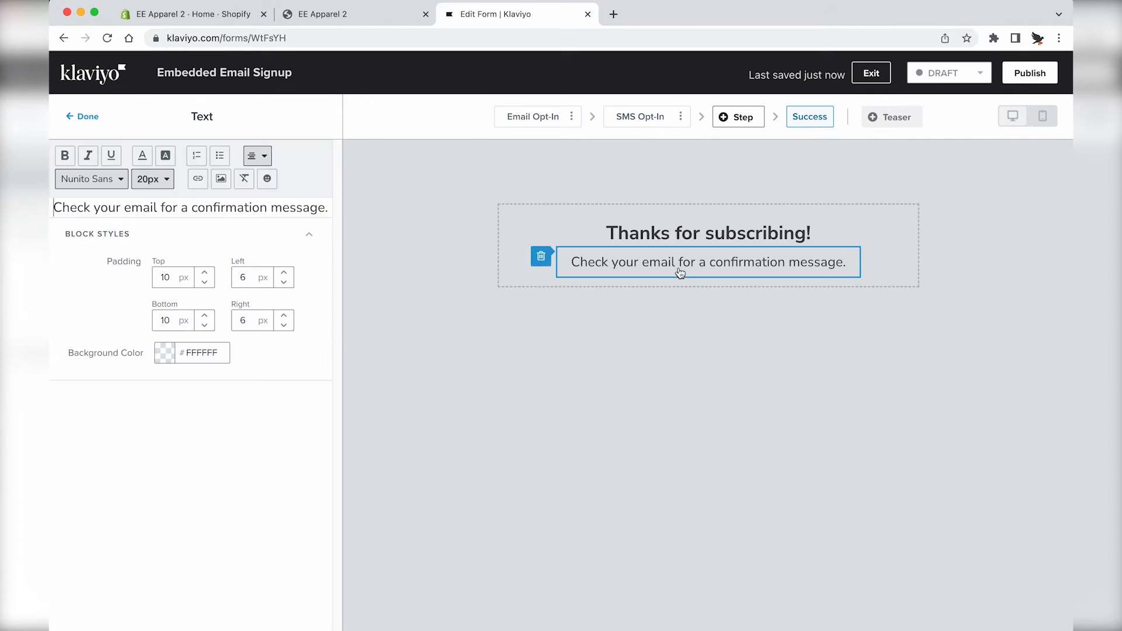
pyautogui.press('shift+super+Right')
pyautogui.write('your discount code.')
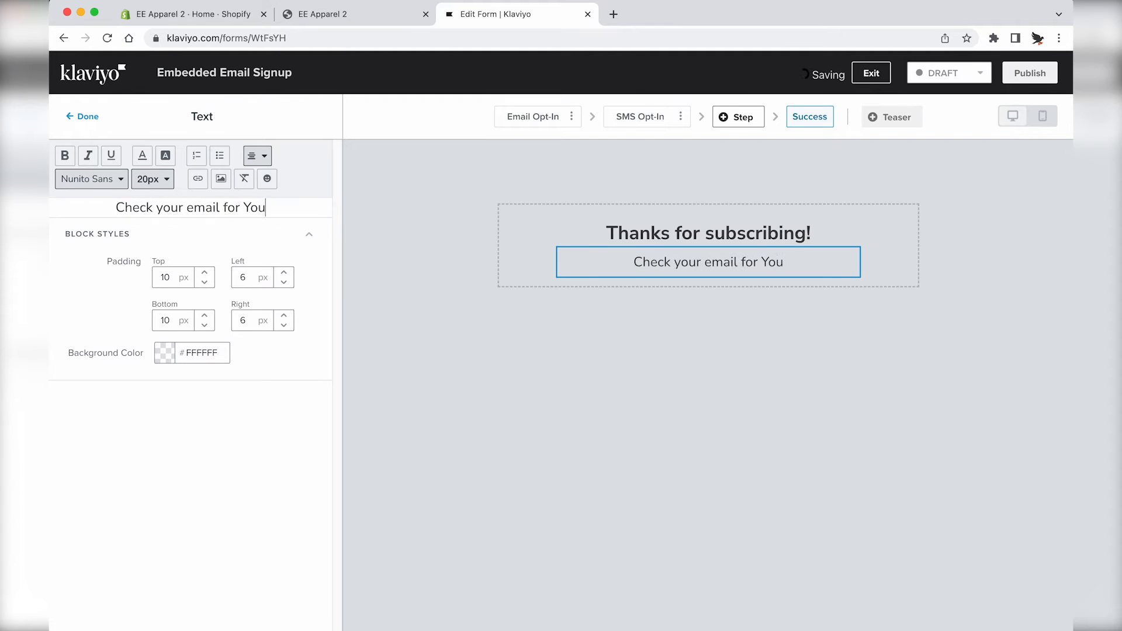
pyautogui.click(601, 416)
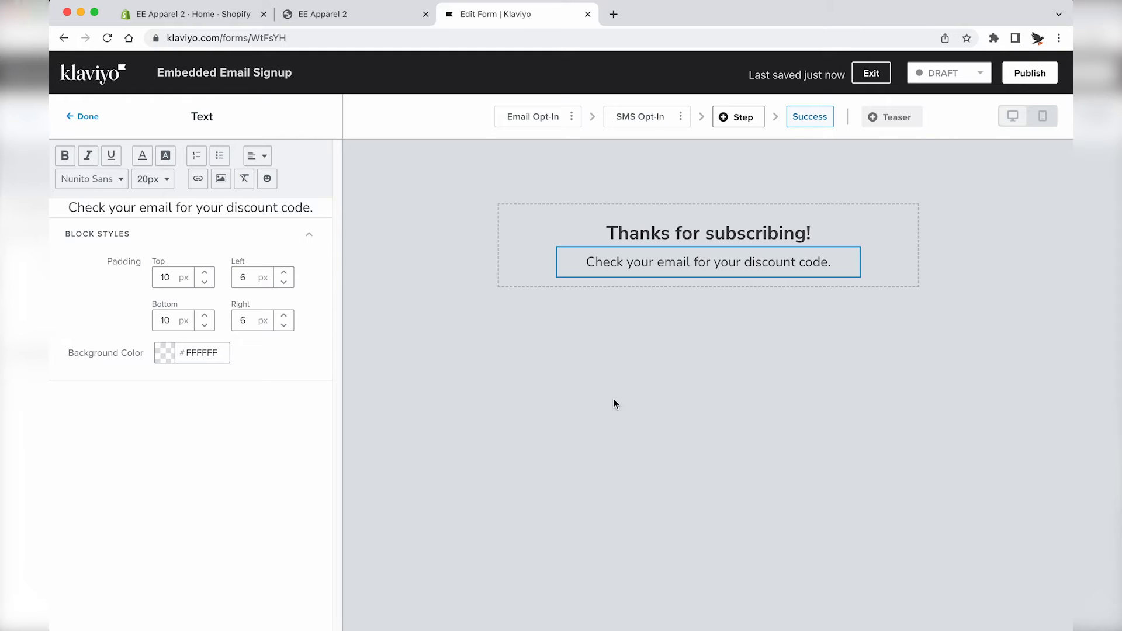
# Step: Publish the Embedded Email Signup form
pyautogui.click(944, 73)
pyautogui.click(1020, 77)
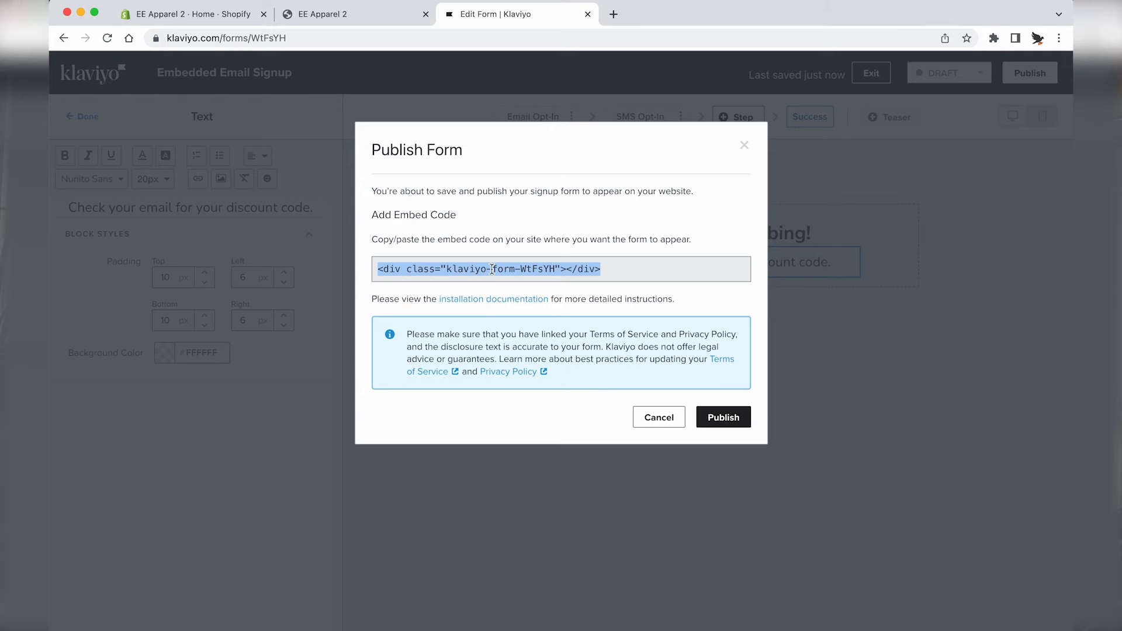
pyautogui.click(718, 418)
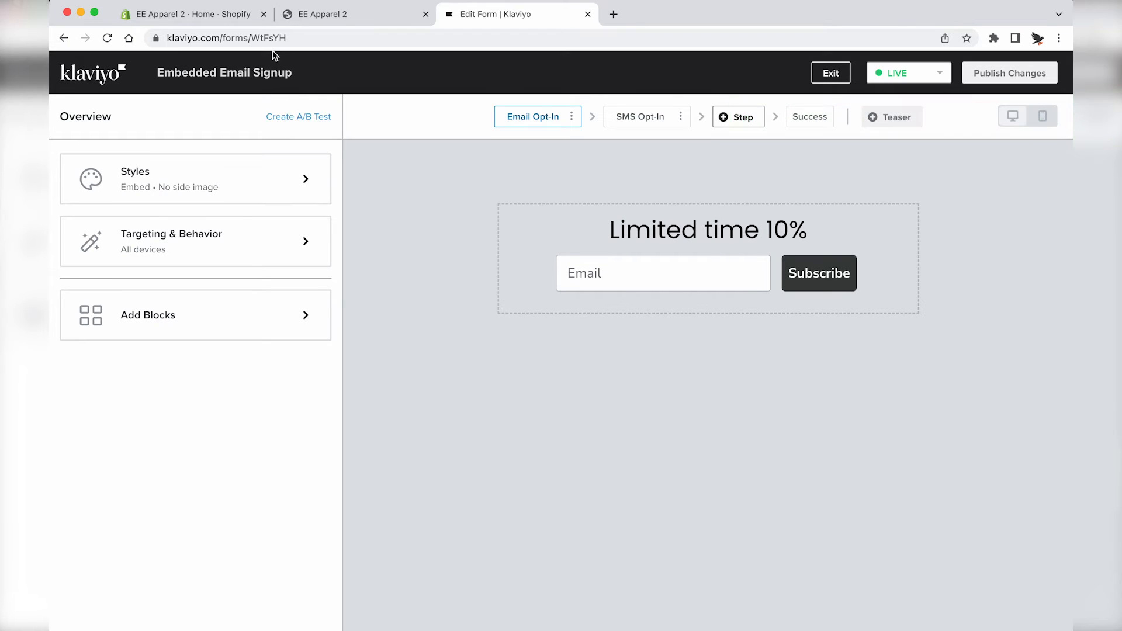
# Step: Copy the form ID WtFsYH from the page address and switch to the Shopify admin
pyautogui.click(275, 38)
pyautogui.doubleClick(333, 38)
pyautogui.hotkey('ctrl', 'Tab')
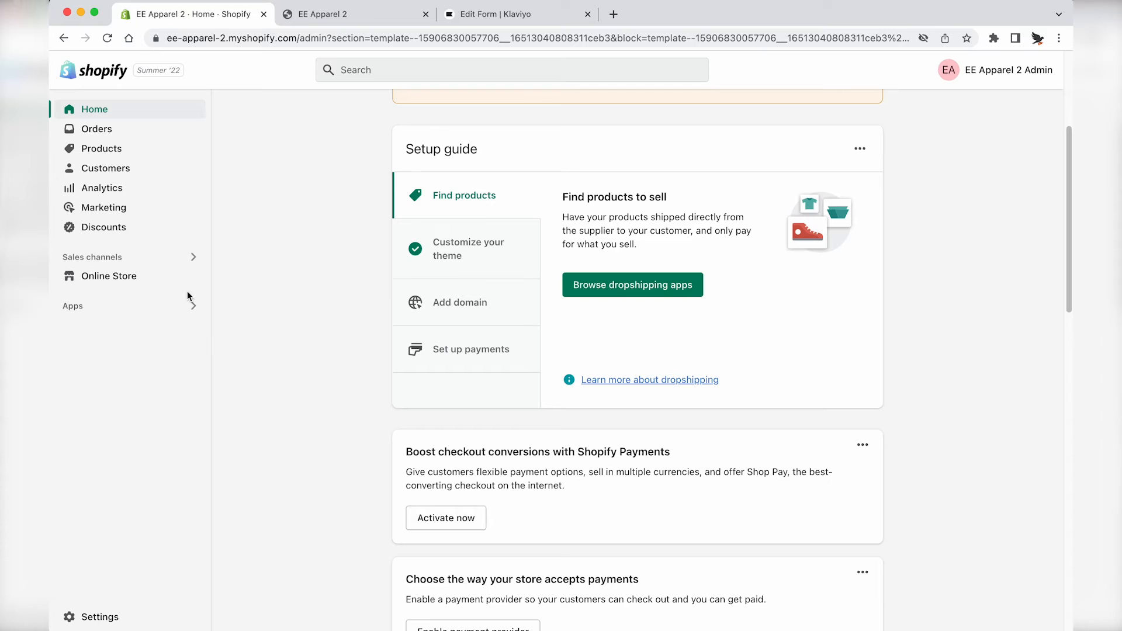
# Step: Open the online store's Dawn theme for customization with the Home page template selected
pyautogui.click(133, 285)
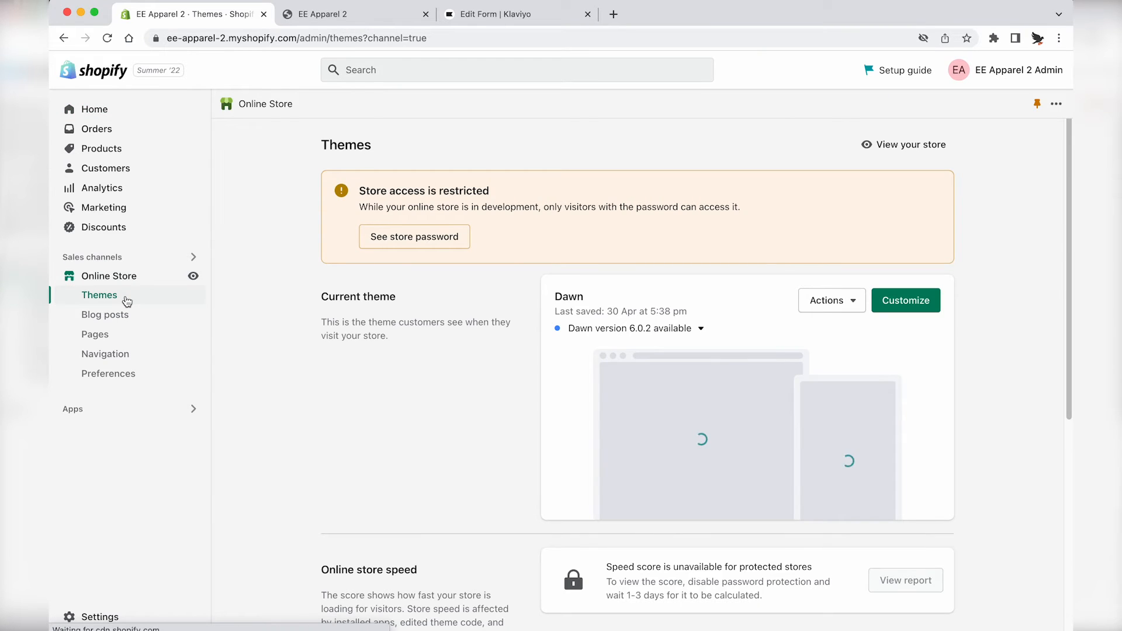
pyautogui.click(900, 298)
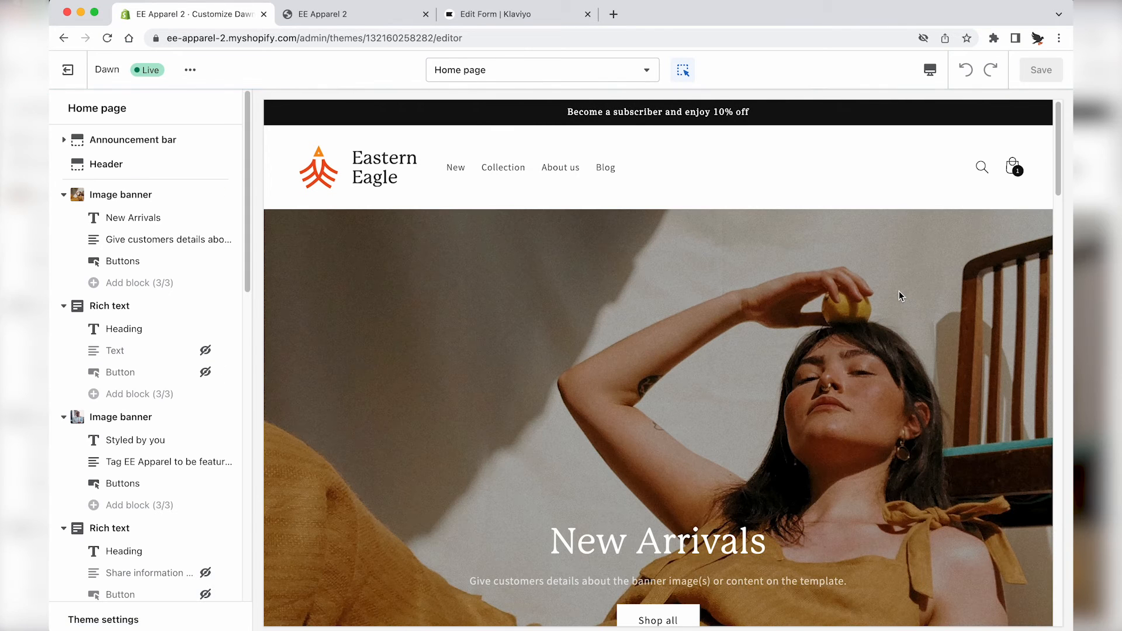
pyautogui.click(584, 70)
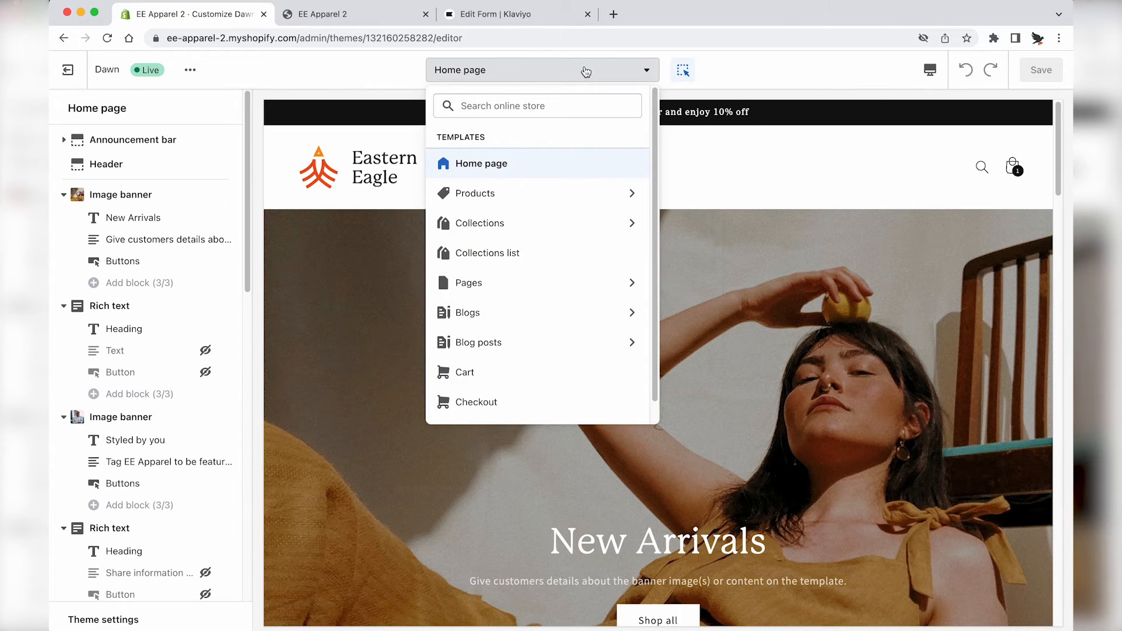
pyautogui.click(468, 170)
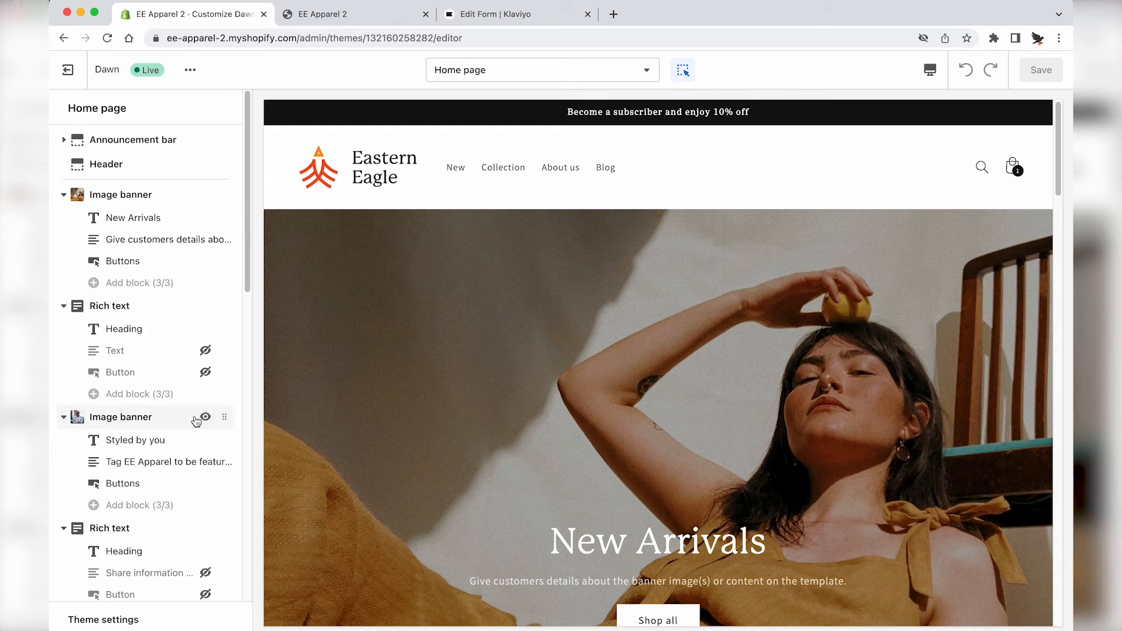
# Step: Add a Klaviyo Embedded Form app section at the end of the home page, above the footer
pyautogui.scroll(-10, 201, 421)
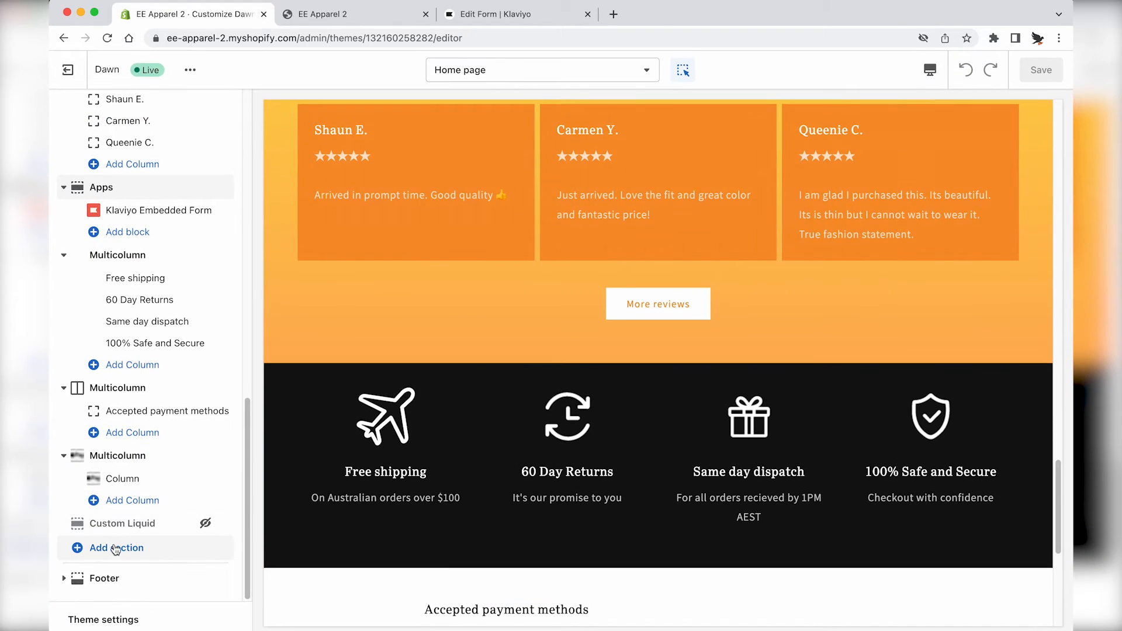
pyautogui.click(114, 550)
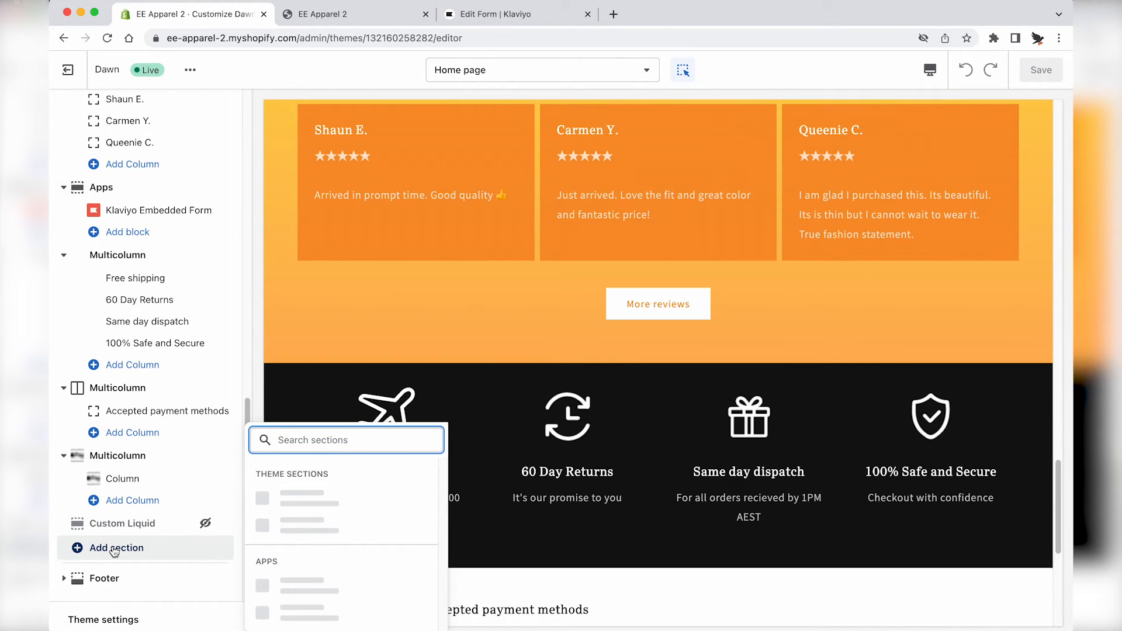
pyautogui.scroll(-3, 307, 528)
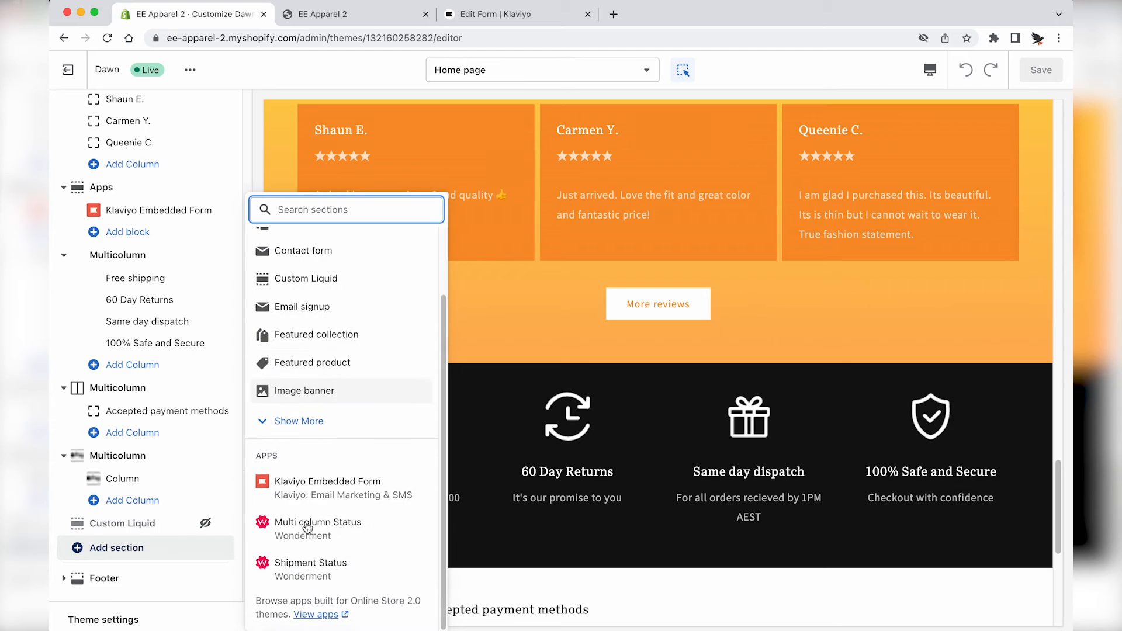
pyautogui.click(325, 488)
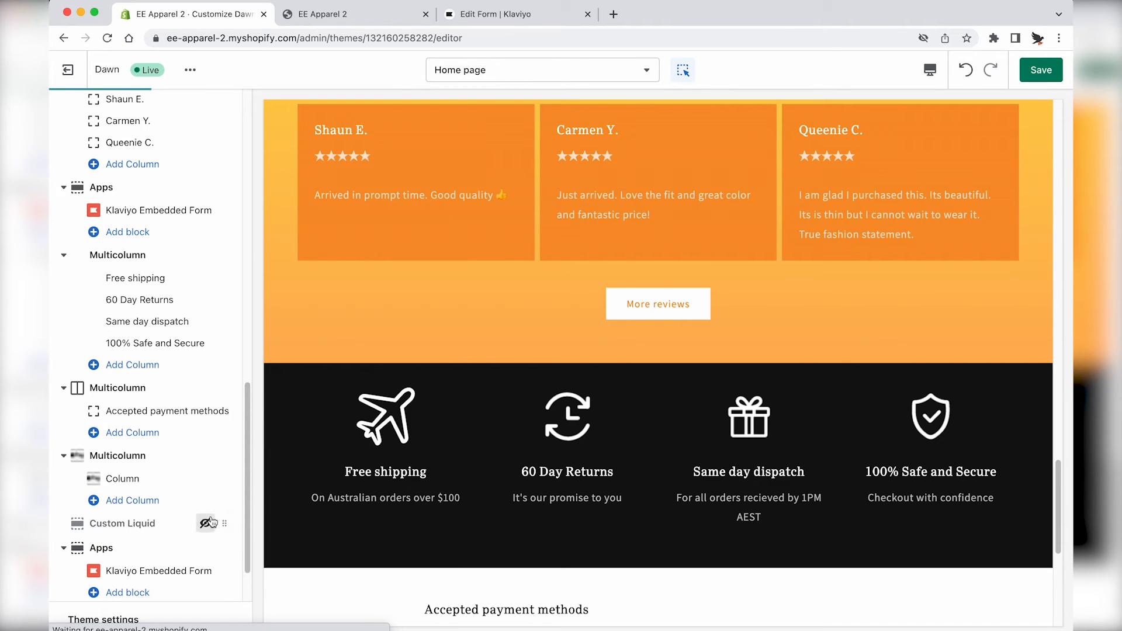
# Step: Set the new Klaviyo Embedded Form block's embedded form ID to WtFsYH
pyautogui.click(151, 571)
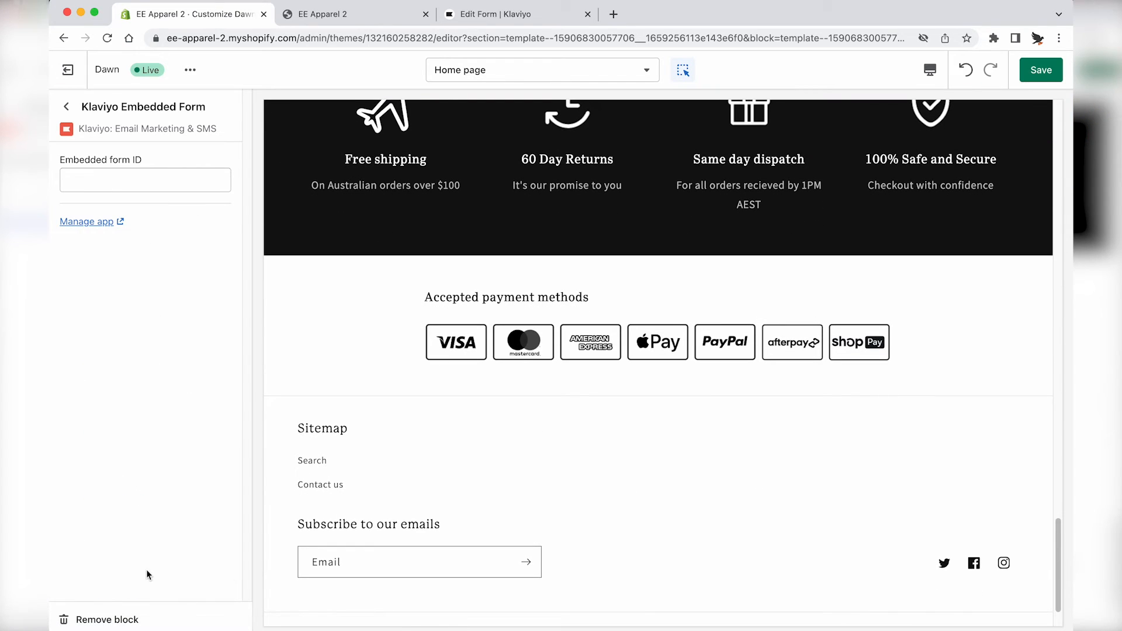
pyautogui.click(110, 187)
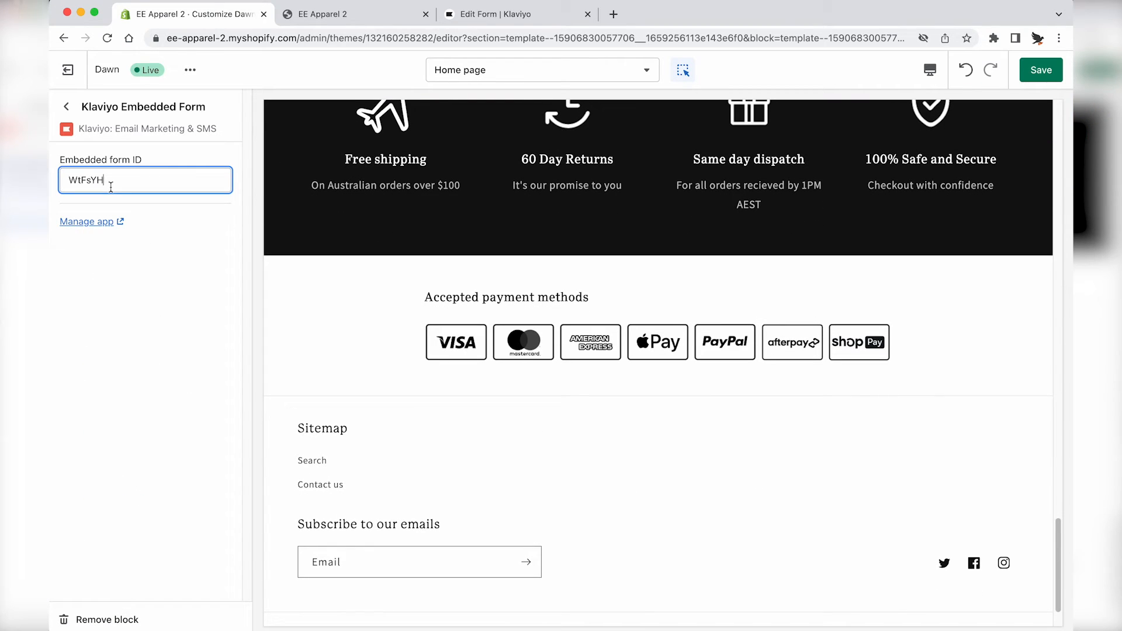
pyautogui.click(145, 297)
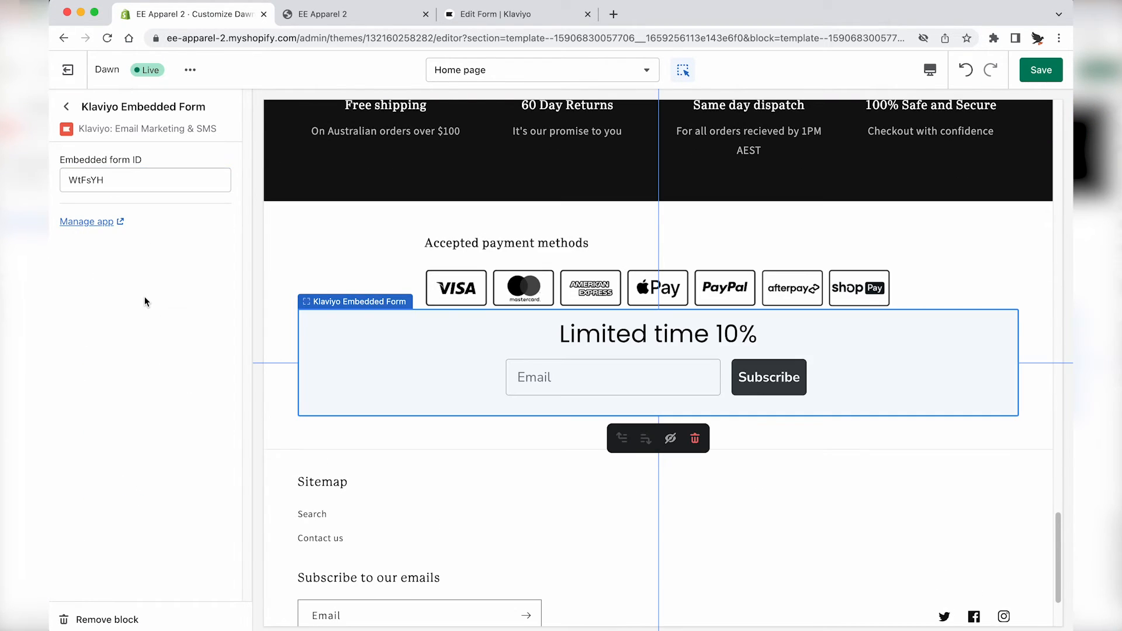
# Step: Move the new embedded form section above the Blog posts section and save the theme
pyautogui.click(66, 106)
pyautogui.click(1041, 71)
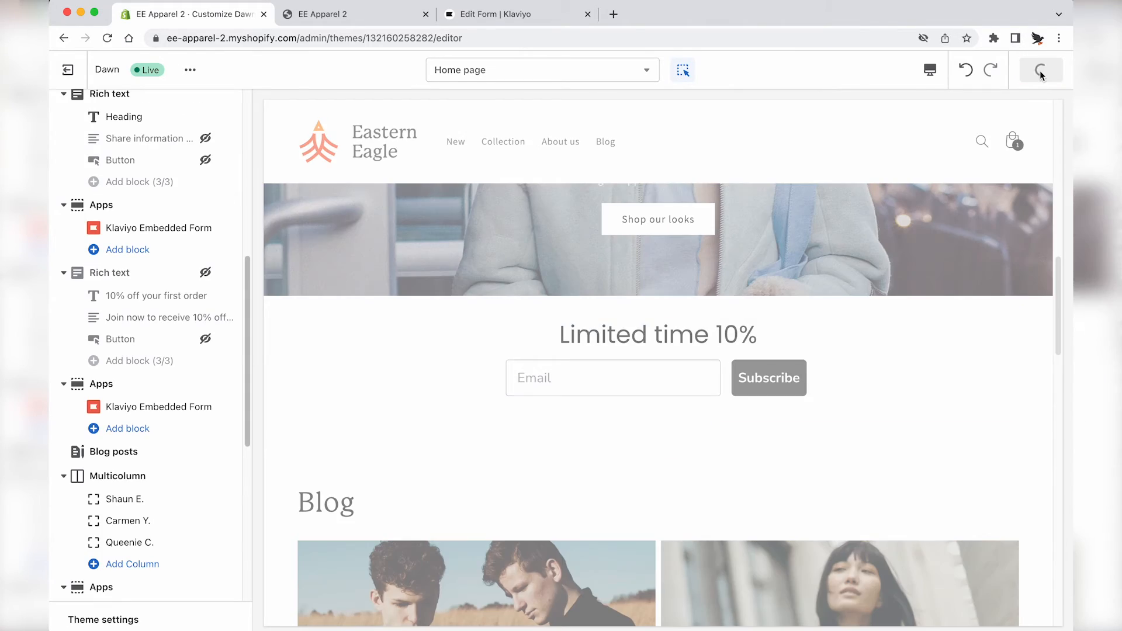